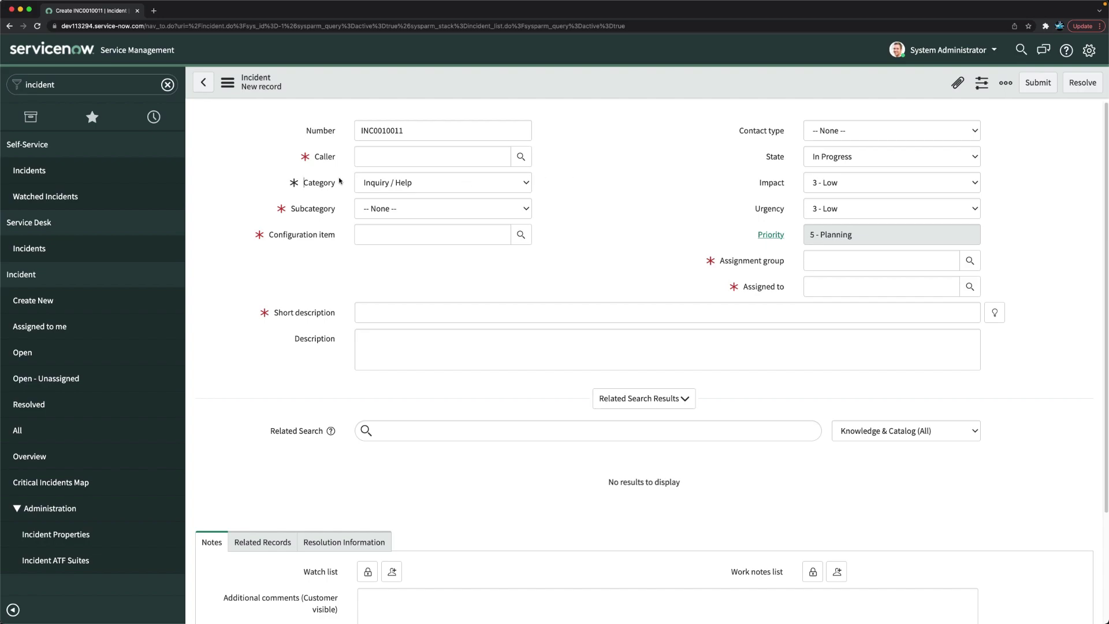
# Keep Inquiry / Help as Category and open the Category field's dictionary entry, leaving the incident
pyautogui.click(428, 187)
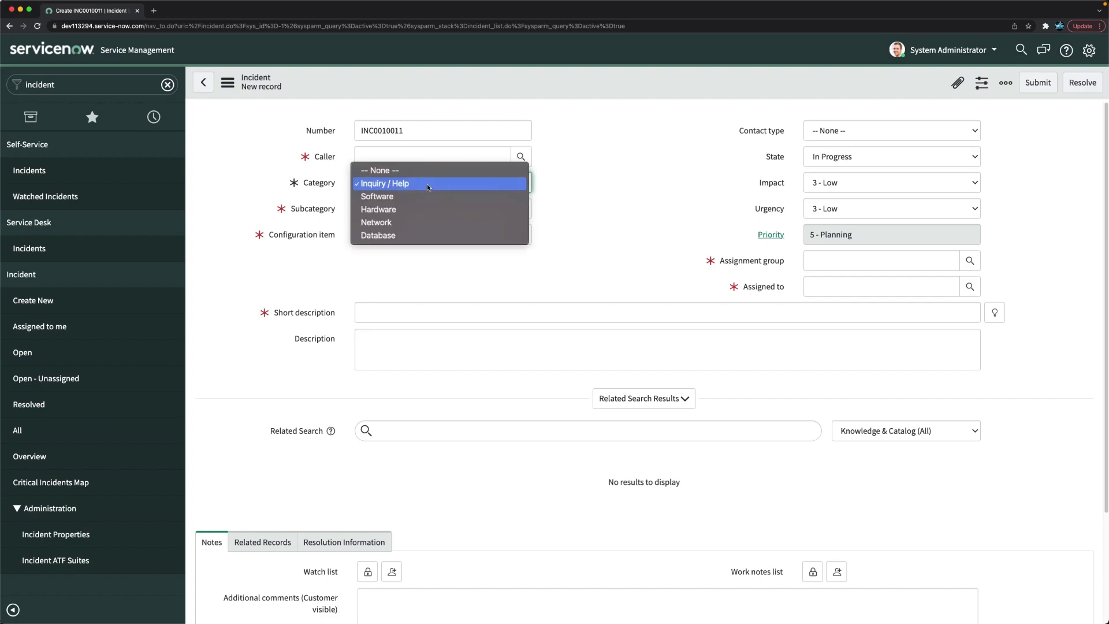
pyautogui.click(430, 182)
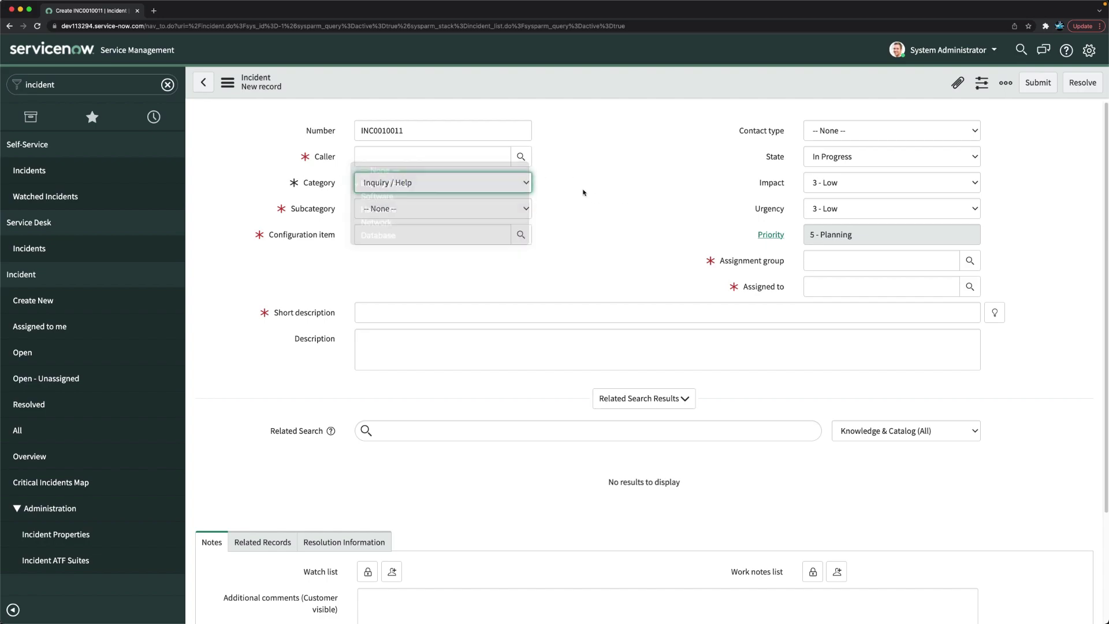
pyautogui.rightClick(314, 184)
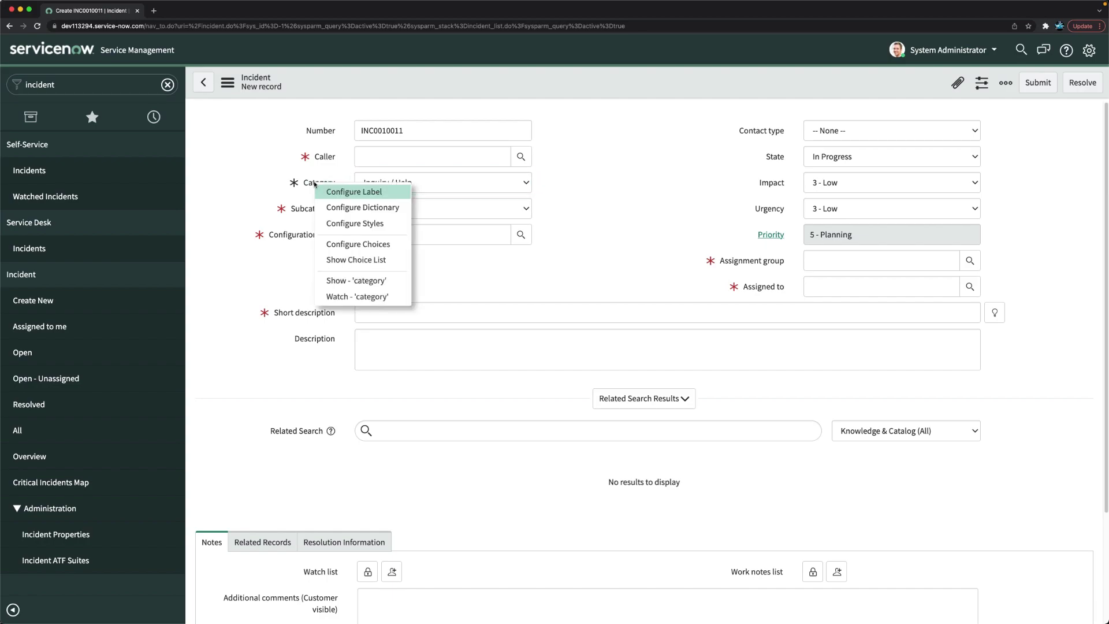
pyautogui.click(350, 208)
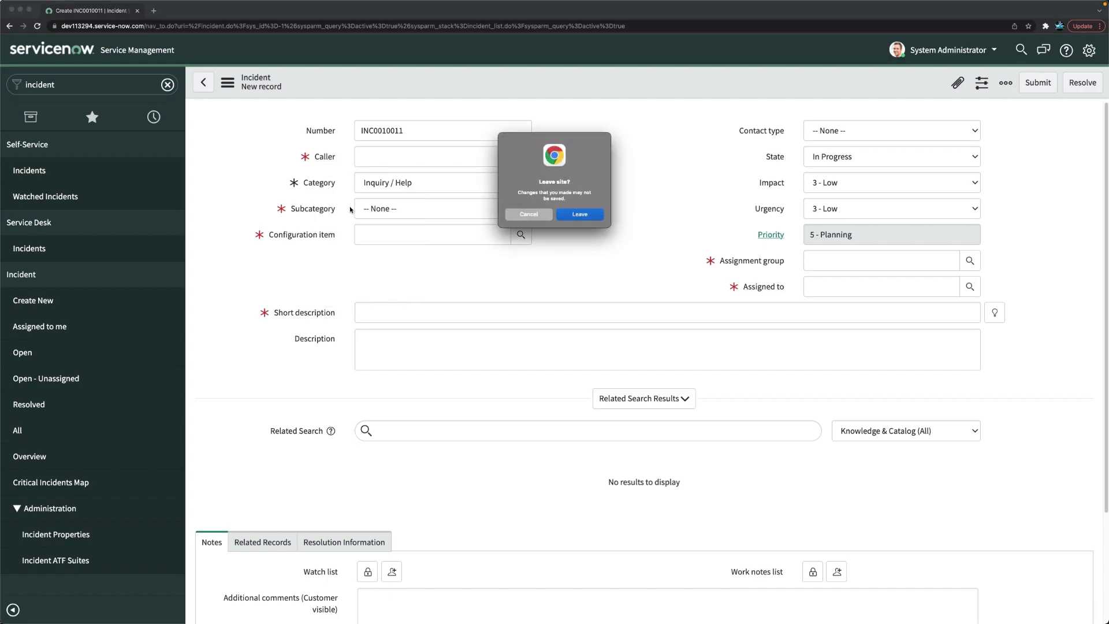
pyautogui.click(591, 220)
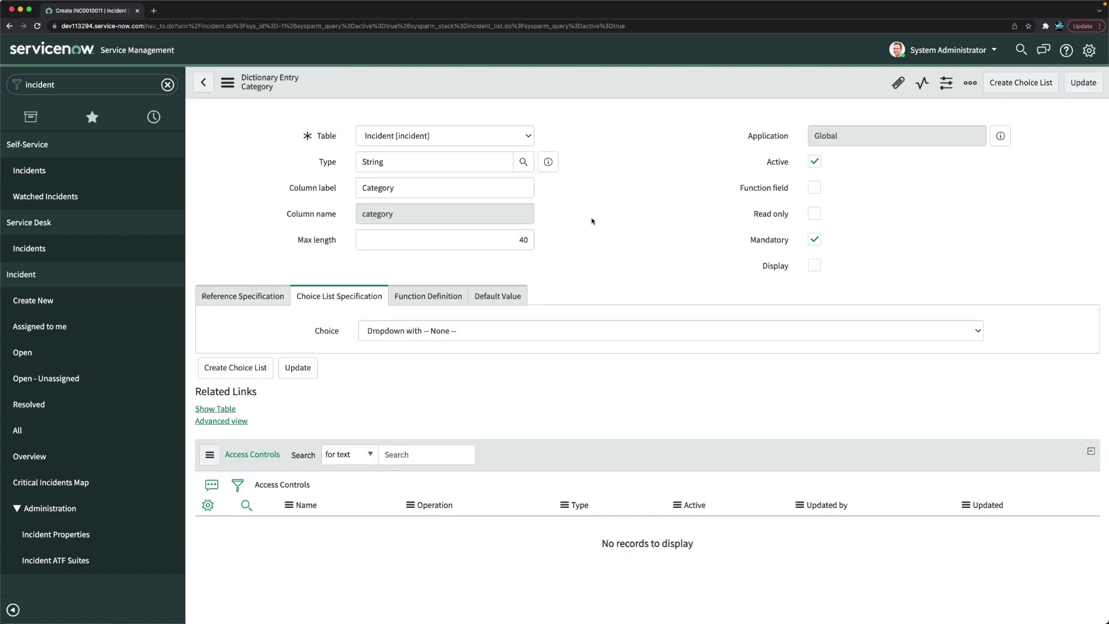
# Show the Category field's Choices list with its five existing values
pyautogui.scroll(-3, 404, 352)
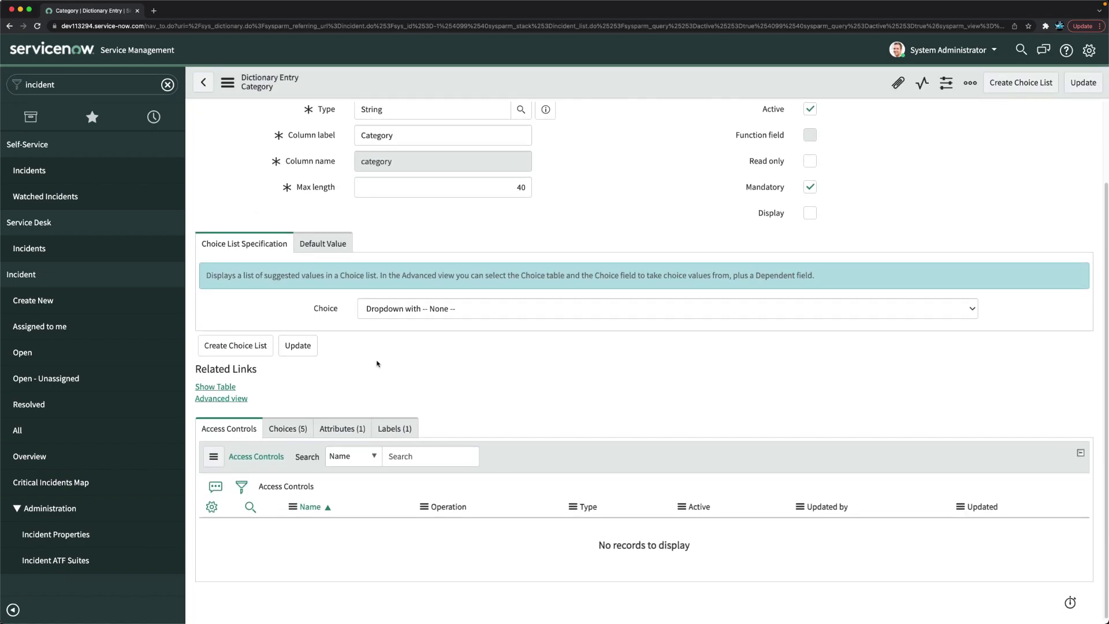
pyautogui.click(289, 429)
pyautogui.scroll(-5, 288, 430)
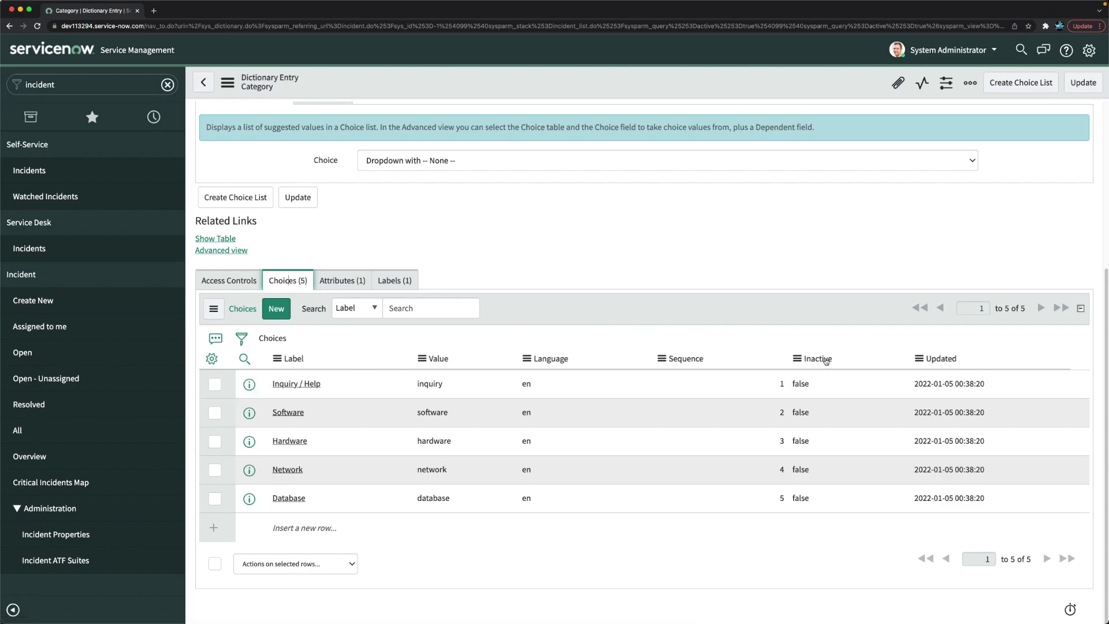
# Set the Inactive flag of the Inquiry / Help choice to true
pyautogui.click(813, 385)
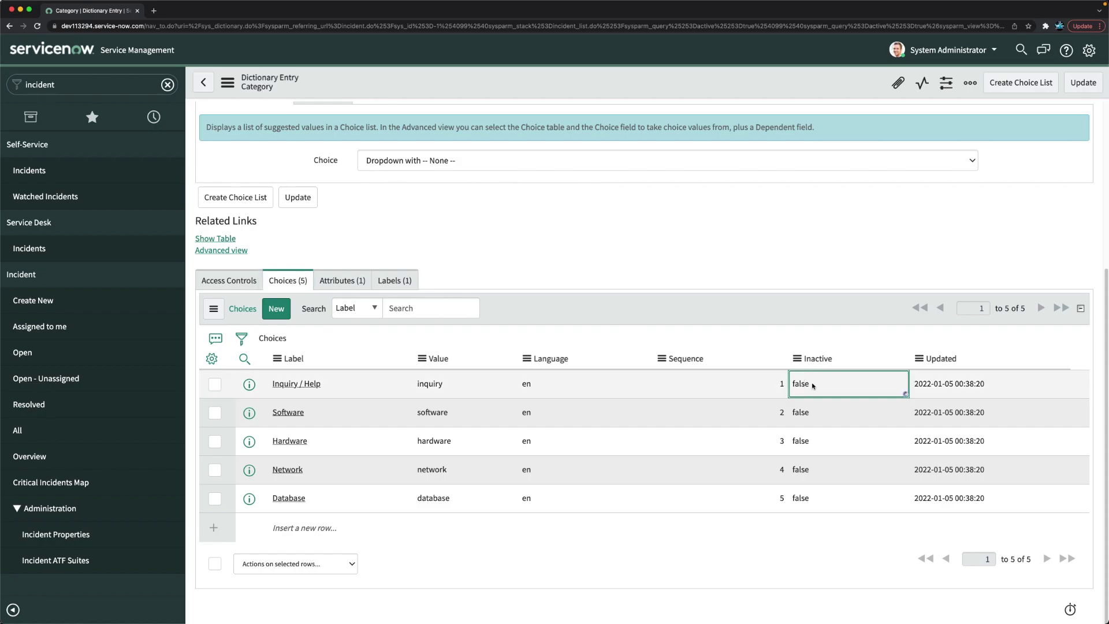
pyautogui.click(813, 385)
pyautogui.click(814, 387)
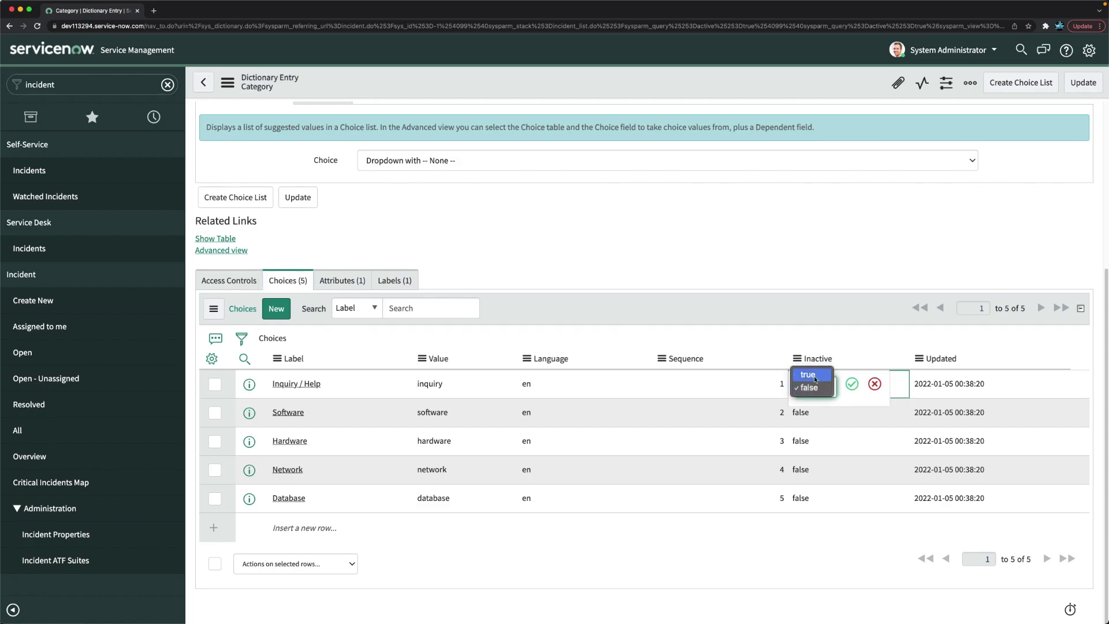
pyautogui.click(844, 407)
pyautogui.click(852, 384)
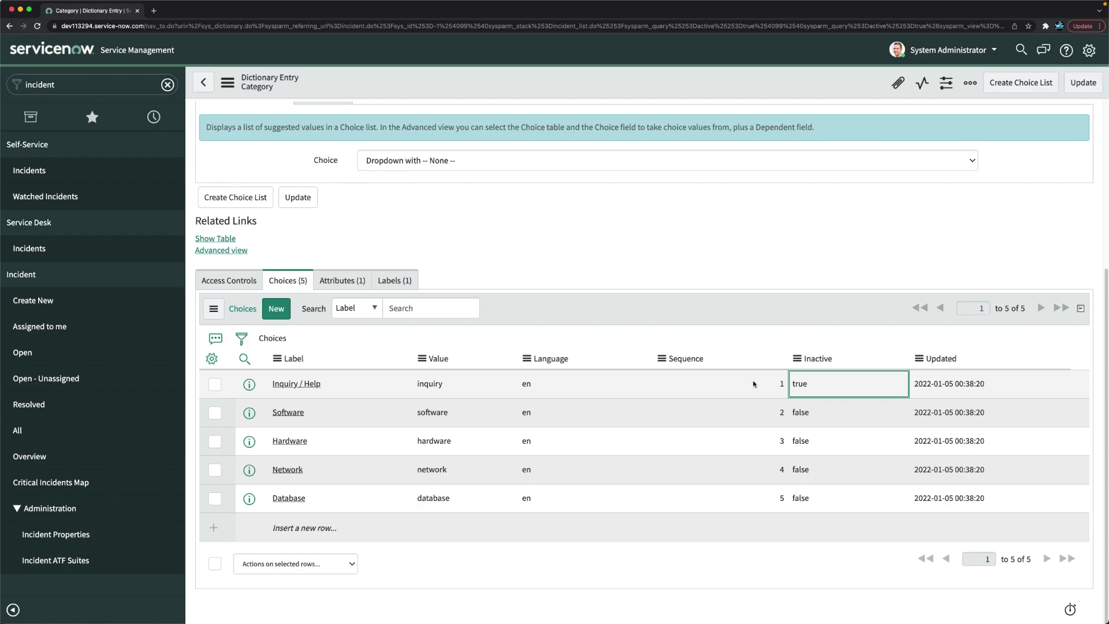
# Insert a Category choice labelled Office Infra, value office_infra, sequence 6
pyautogui.click(304, 527)
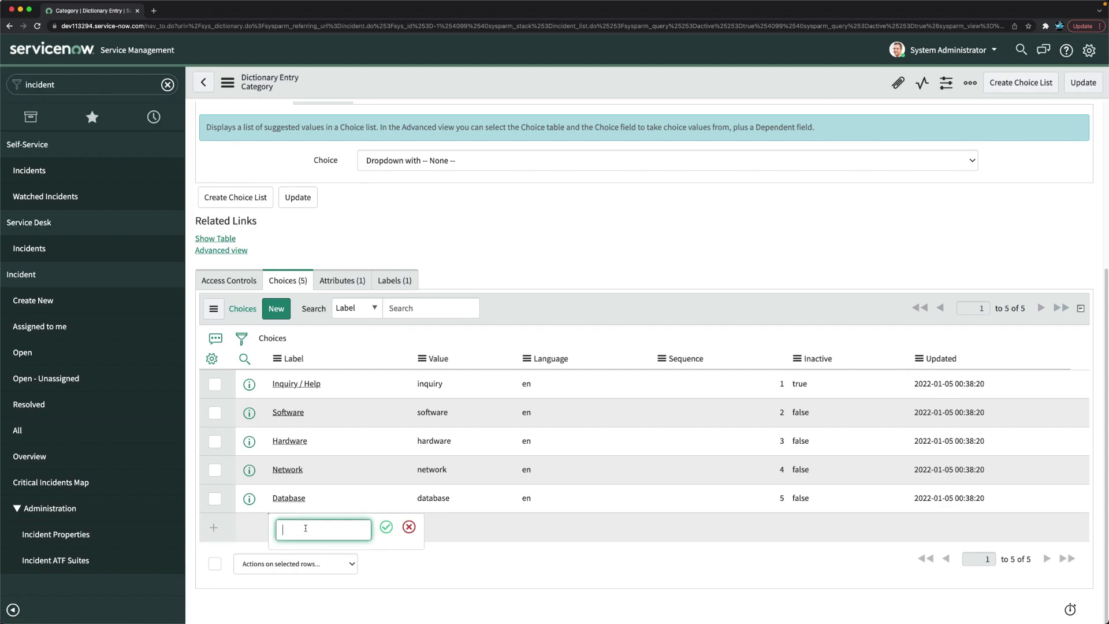
pyautogui.write('Office Infra')
pyautogui.press('Tab')
pyautogui.click(436, 527)
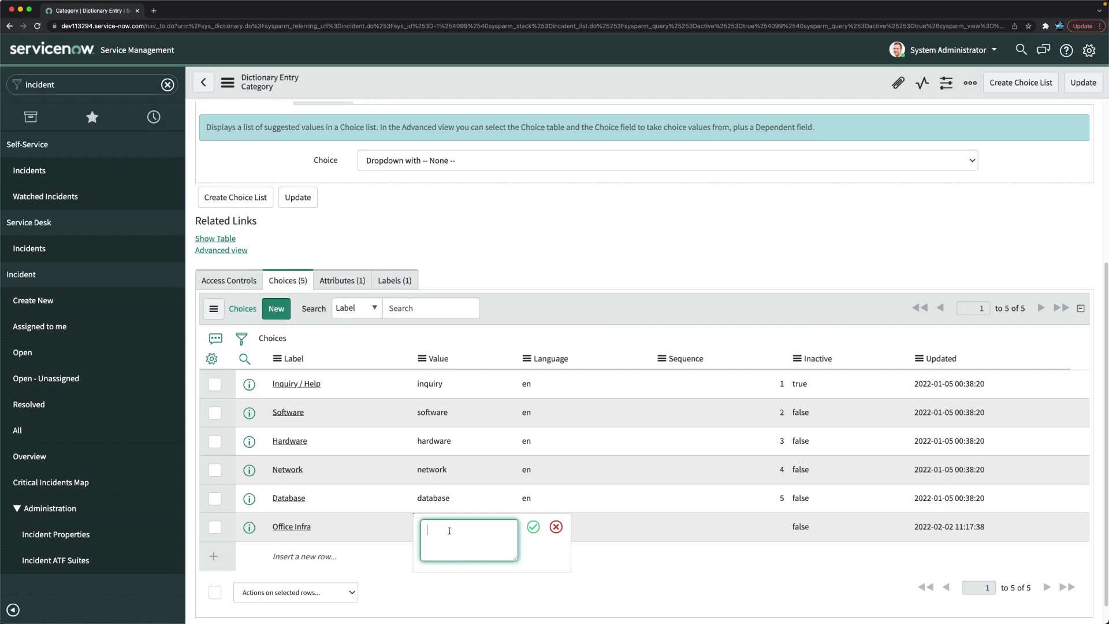
pyautogui.write('office_infra')
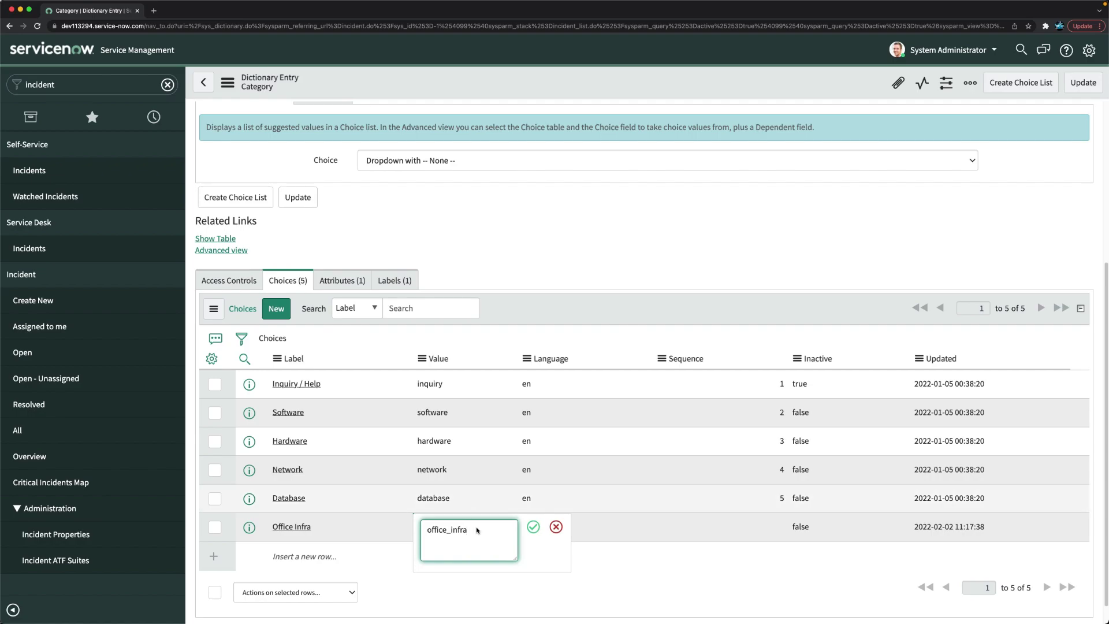
pyautogui.click(533, 527)
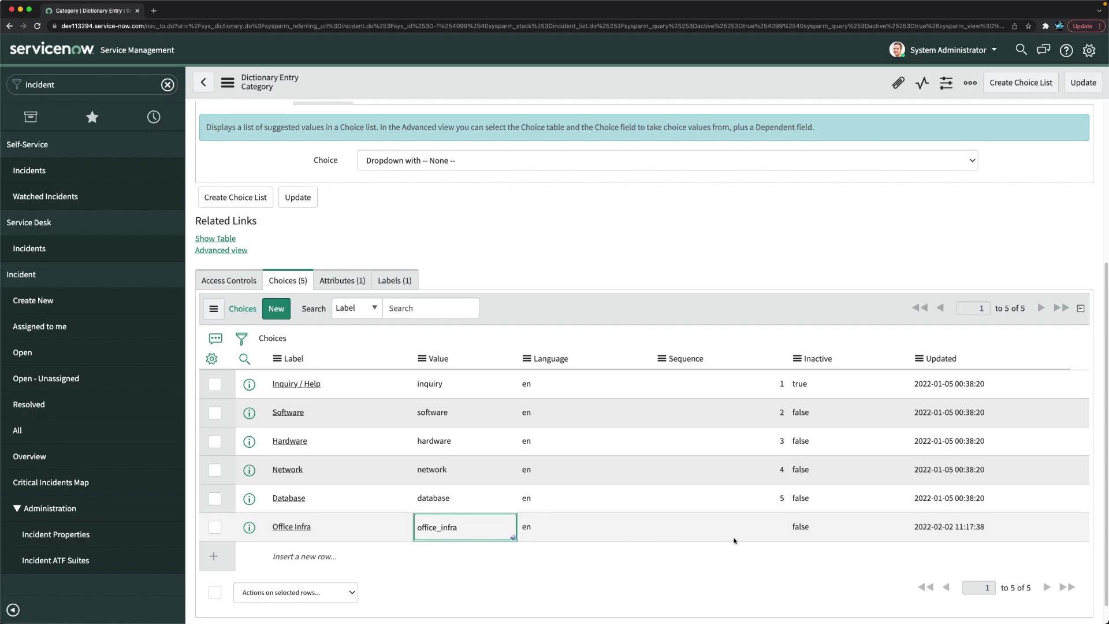
pyautogui.click(774, 527)
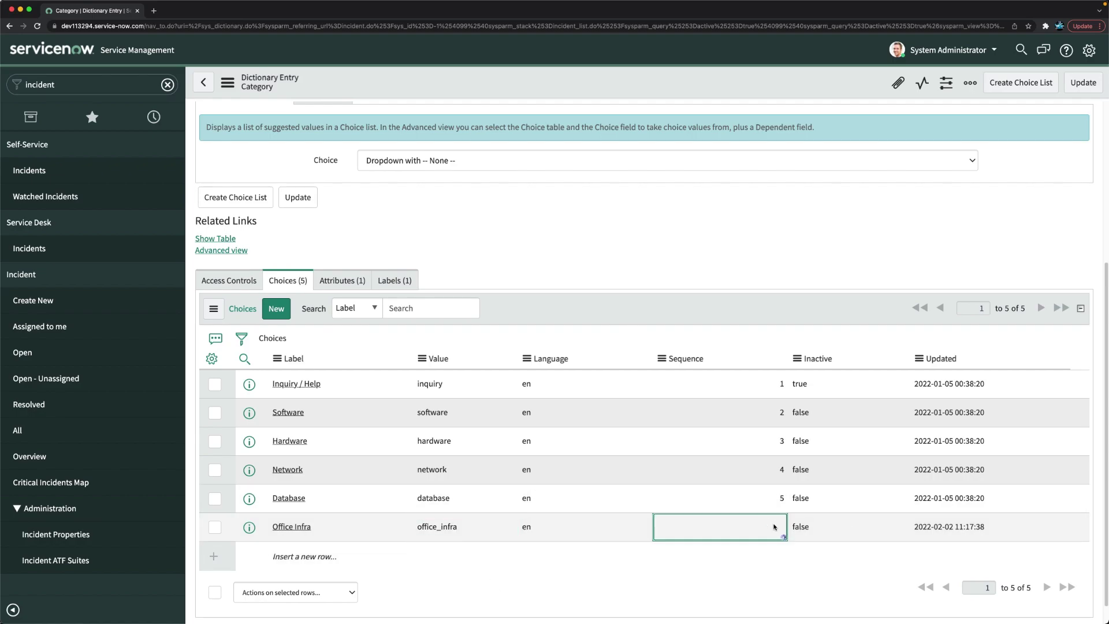
pyautogui.click(773, 527)
pyautogui.write('6')
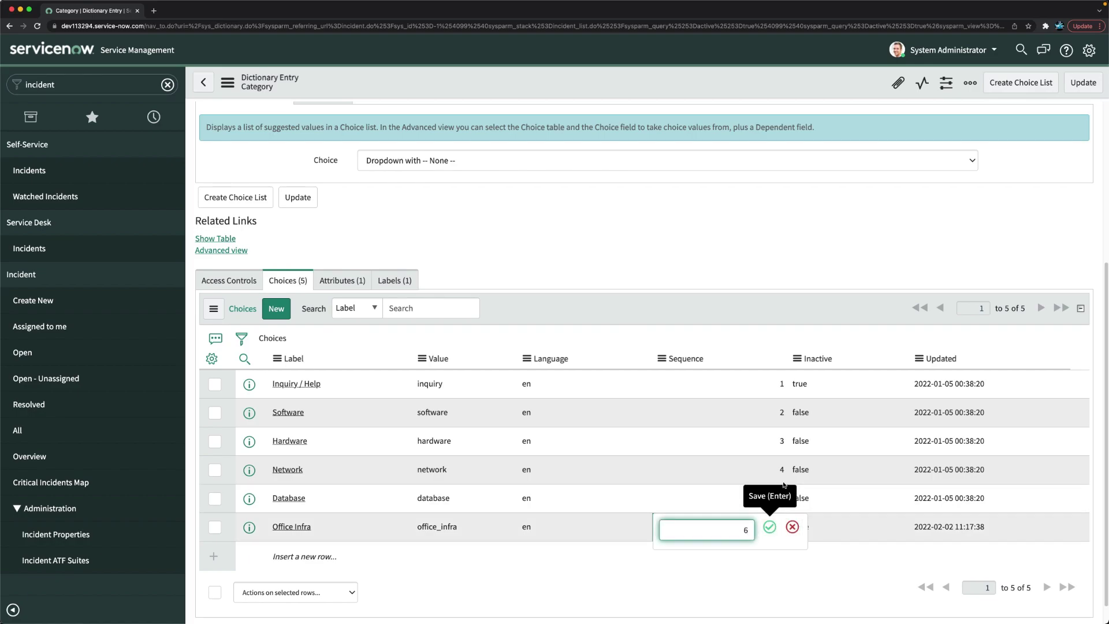
pyautogui.click(770, 526)
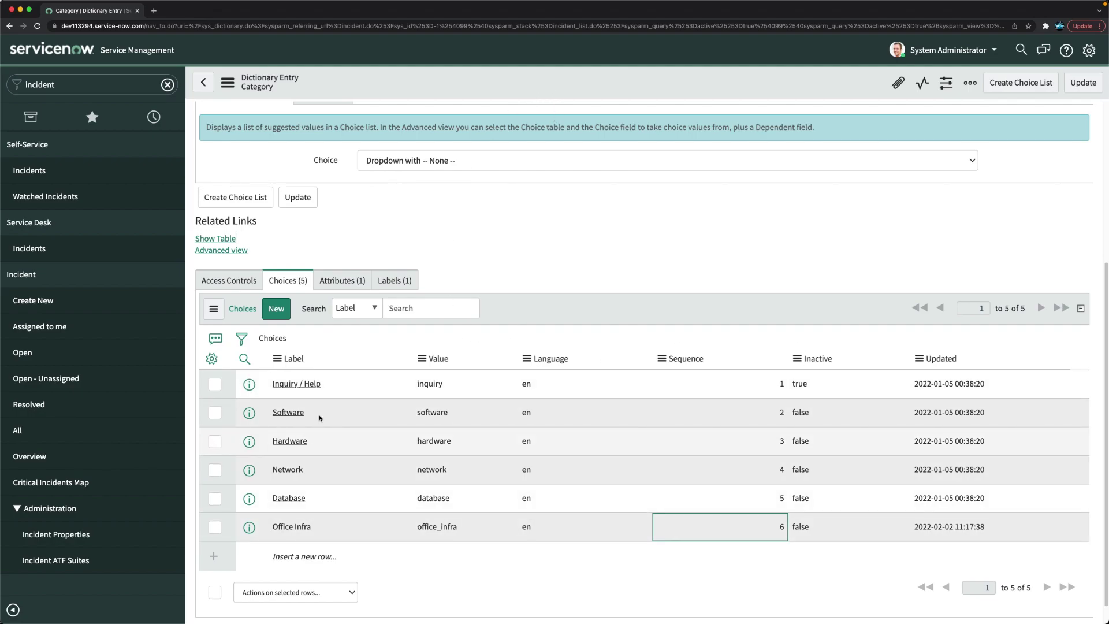
# Create a new incident and check its Category list now includes Office Infra
pyautogui.click(38, 306)
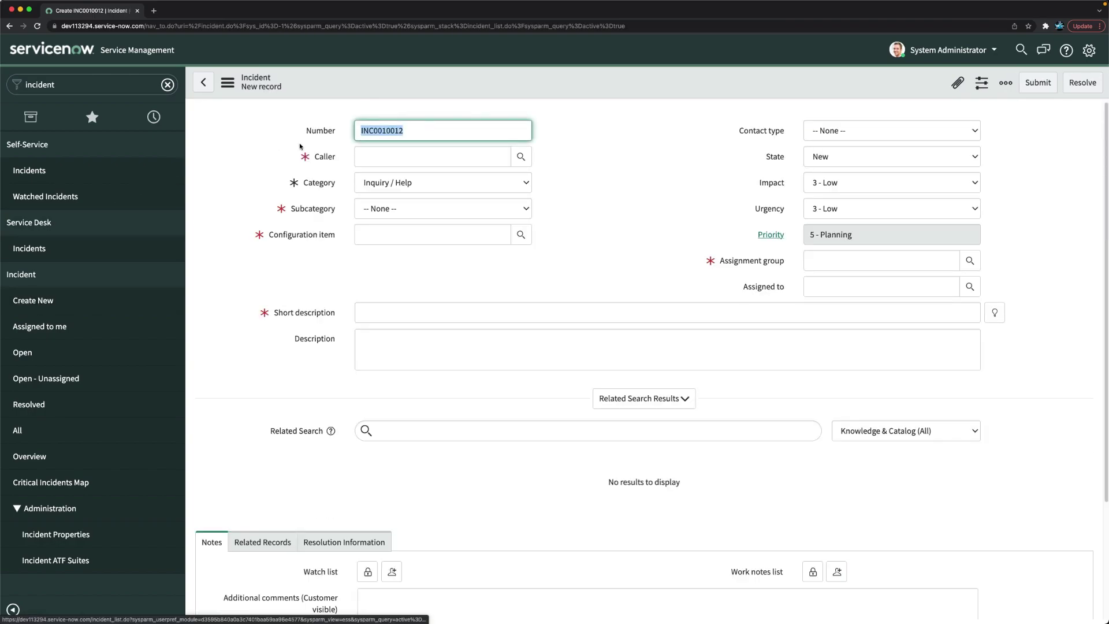
pyautogui.click(397, 184)
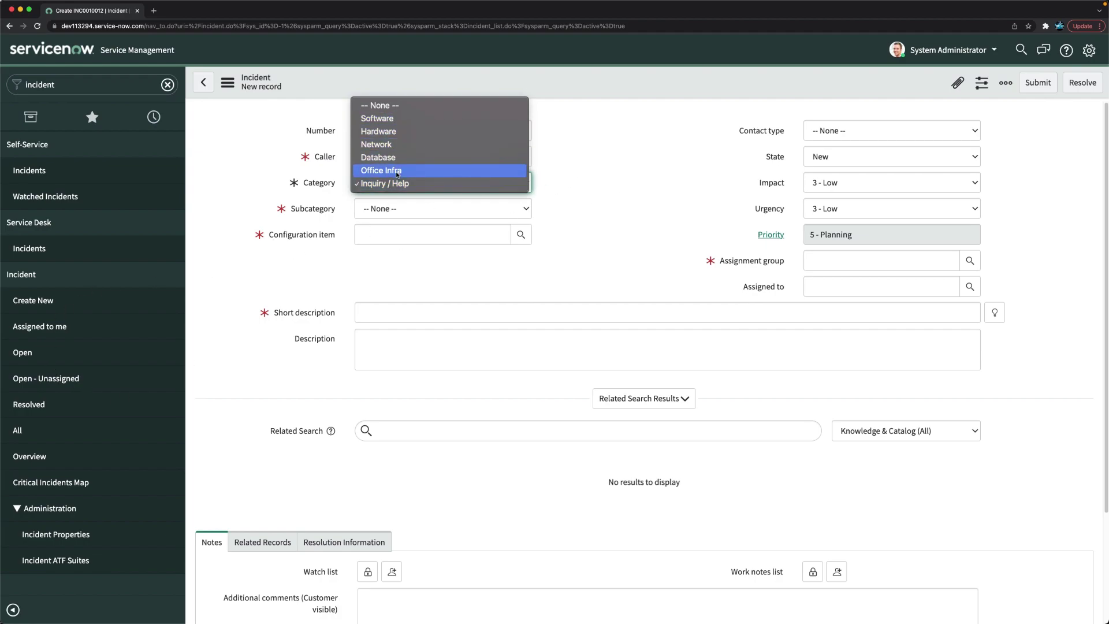
pyautogui.click(587, 170)
pyautogui.click(379, 185)
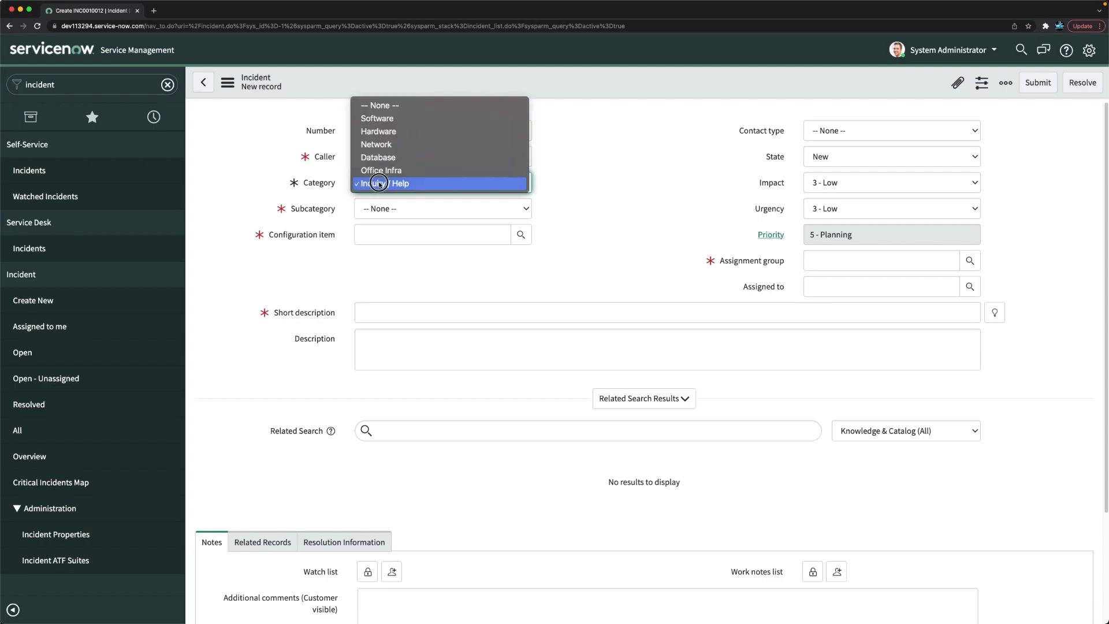
pyautogui.click(657, 180)
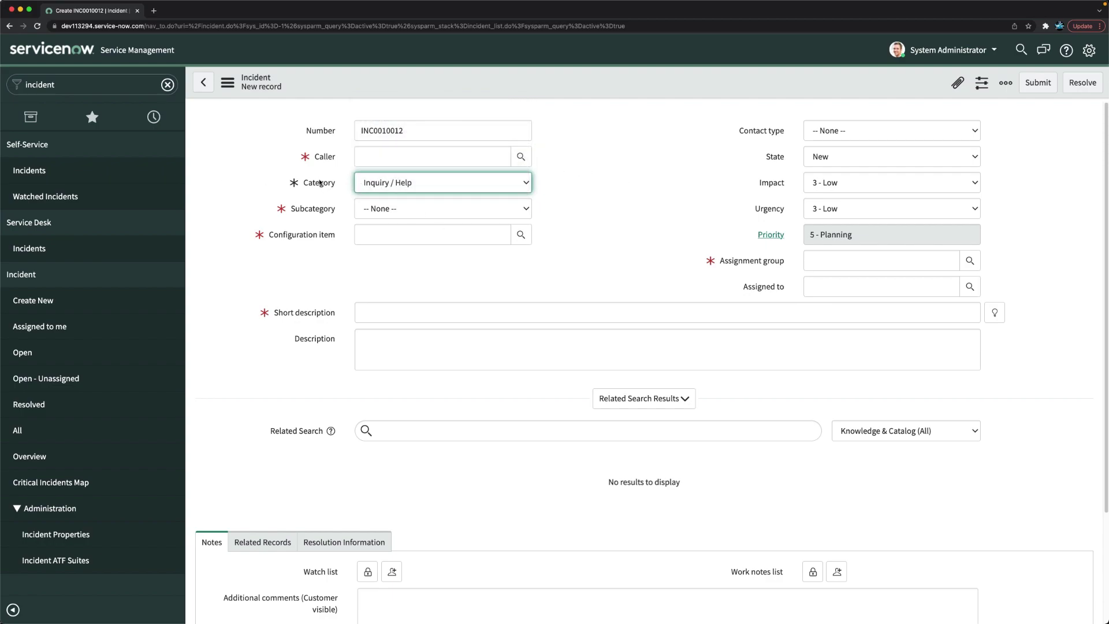
# Open the Category dictionary entry and view its Default Value of inquiry
pyautogui.rightClick(319, 183)
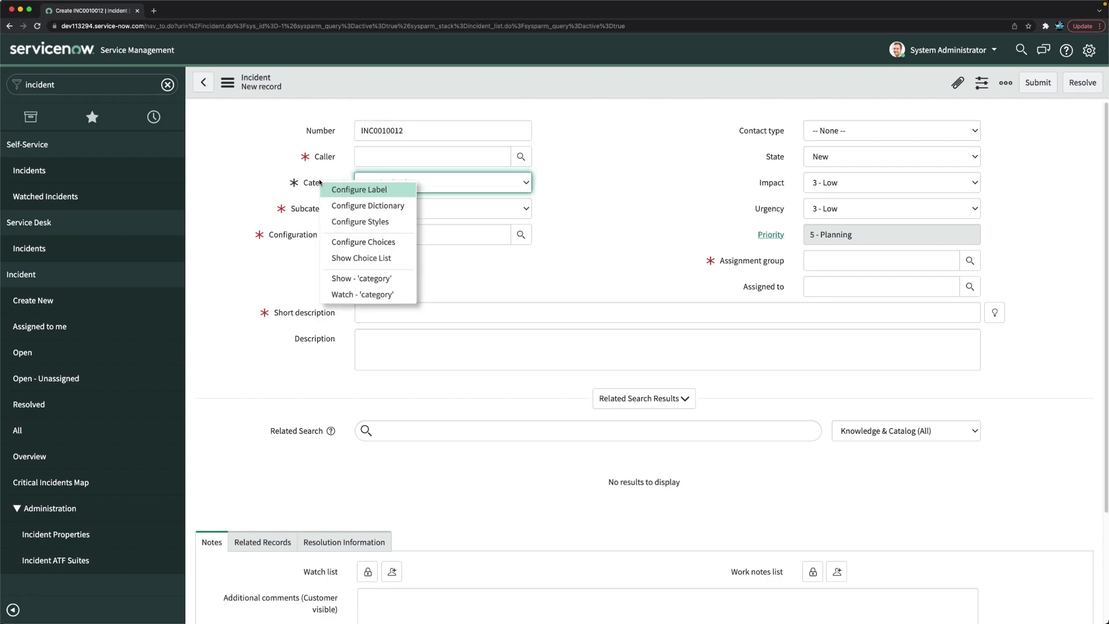
pyautogui.click(364, 206)
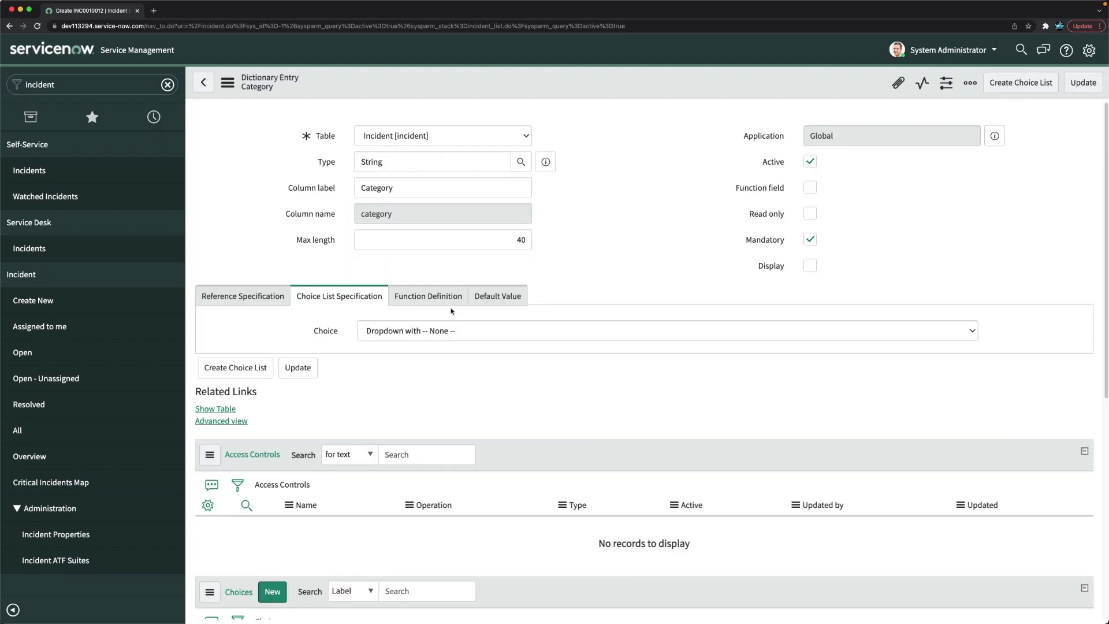
pyautogui.click(500, 295)
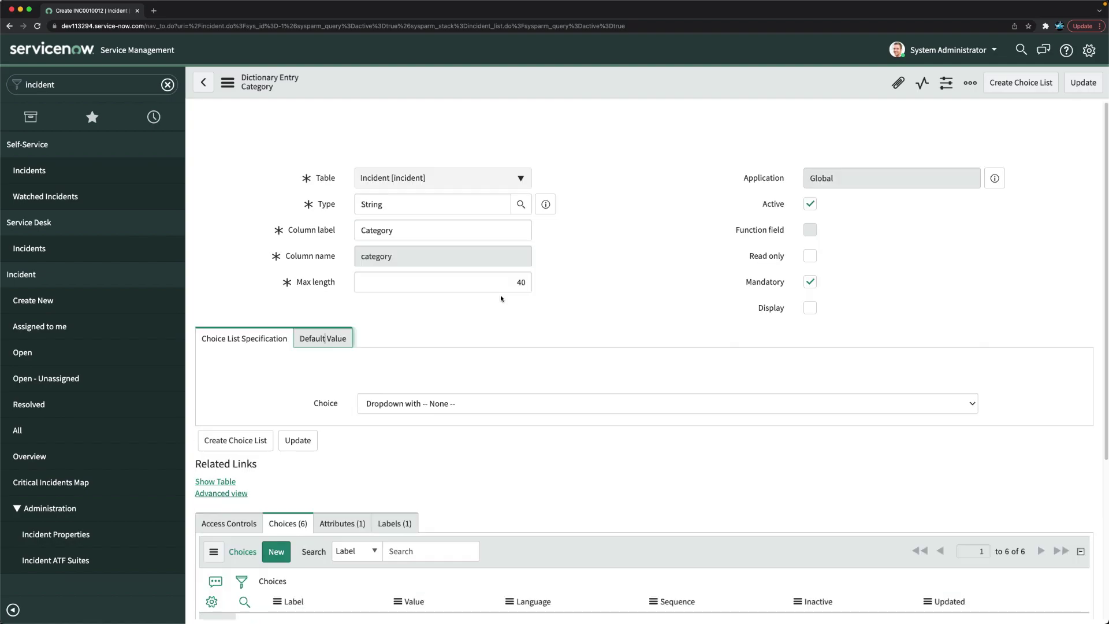
pyautogui.click(337, 343)
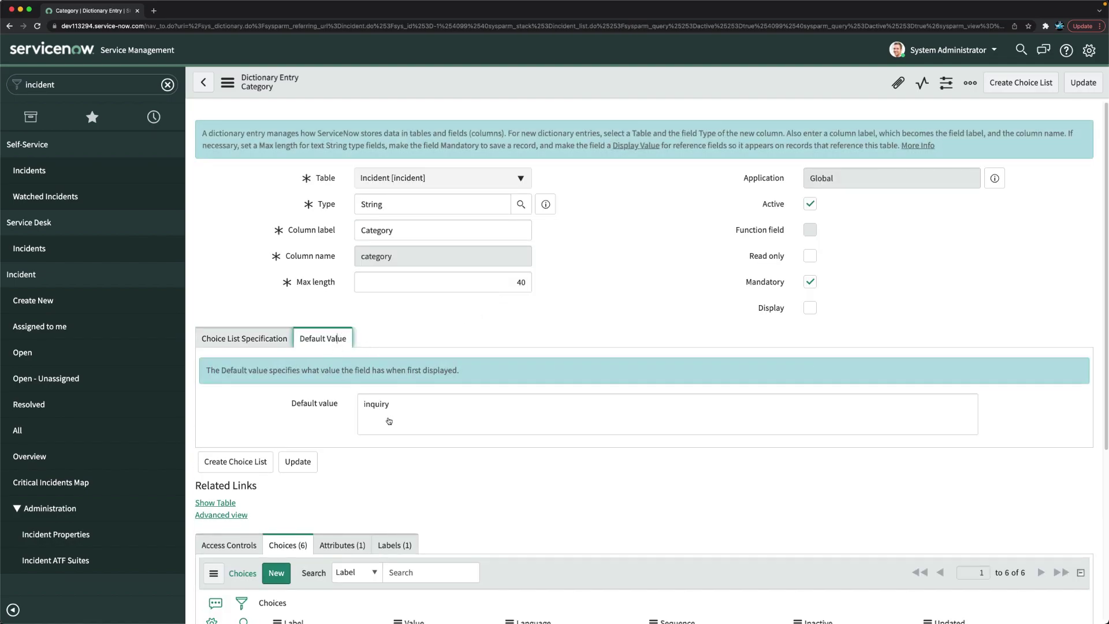
pyautogui.scroll(-5, 388, 421)
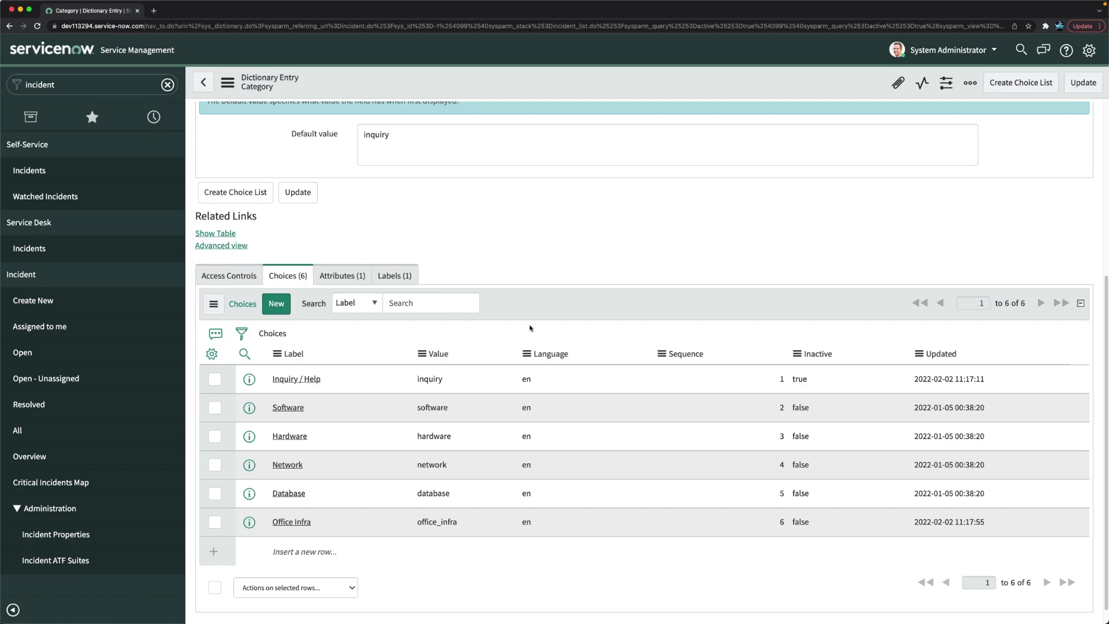
pyautogui.scroll(4, 528, 323)
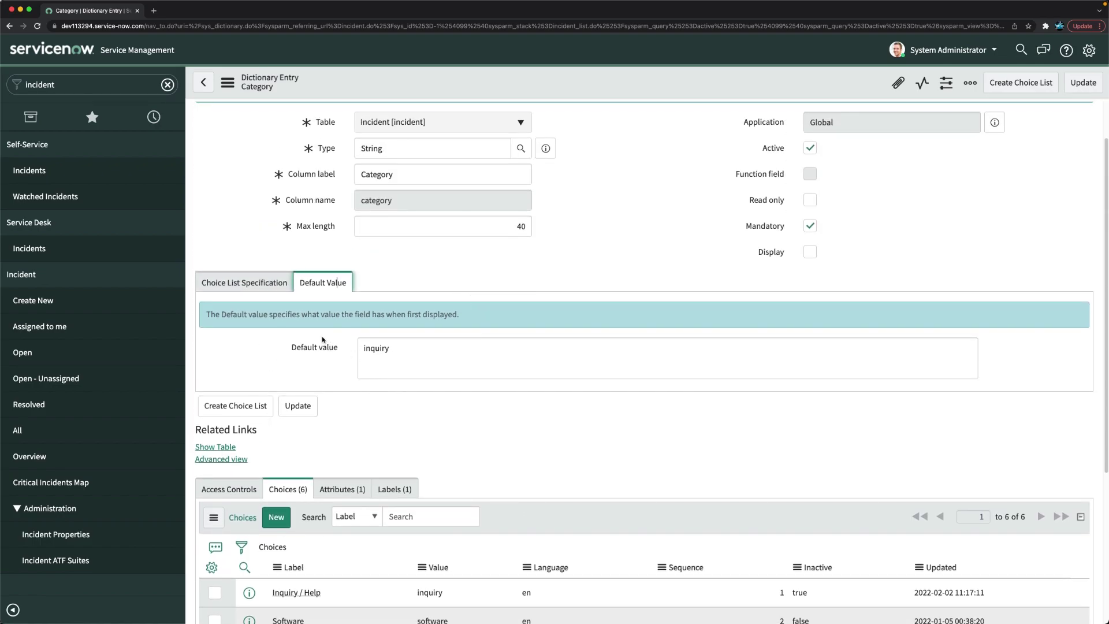
# Replace the default value inquiry with software and save the dictionary entry
pyautogui.doubleClick(377, 347)
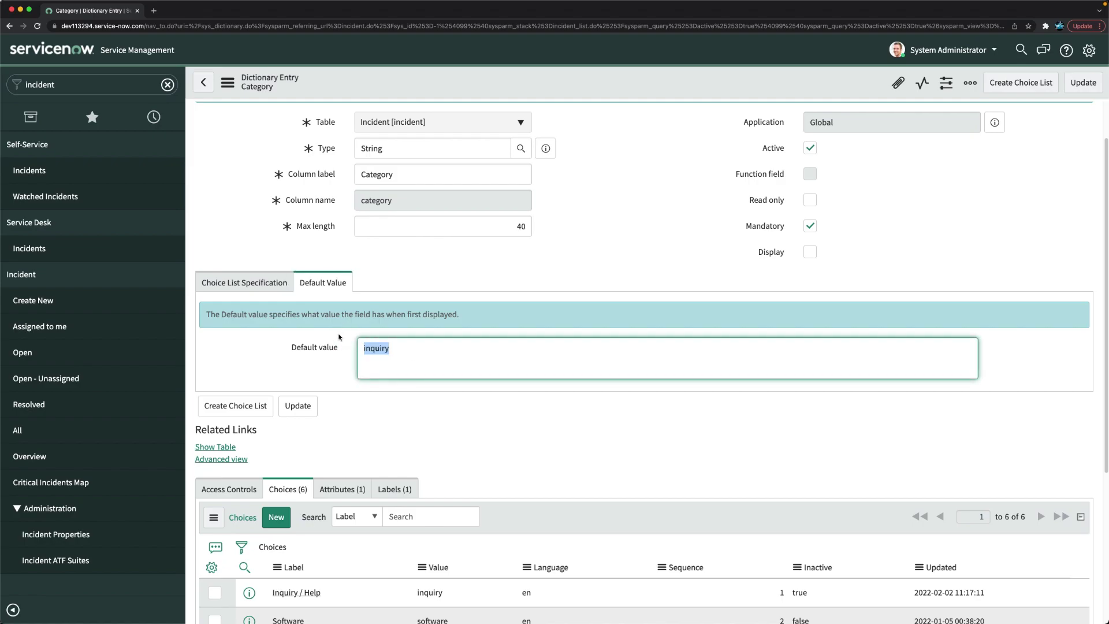
pyautogui.press('BackSpace')
pyautogui.scroll(-4, 339, 375)
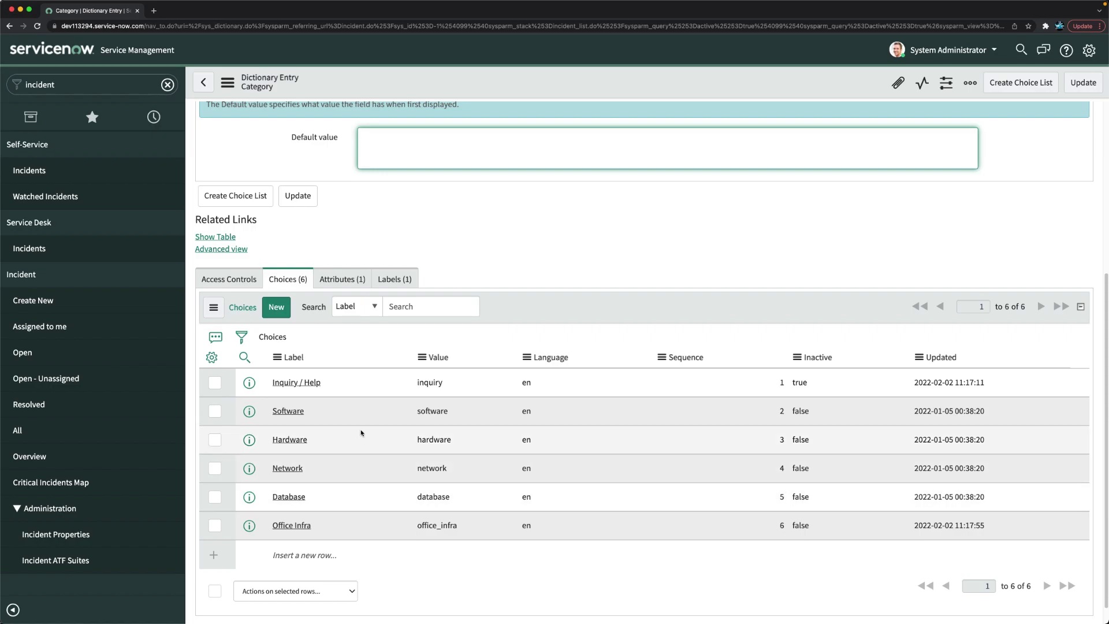
pyautogui.doubleClick(417, 411)
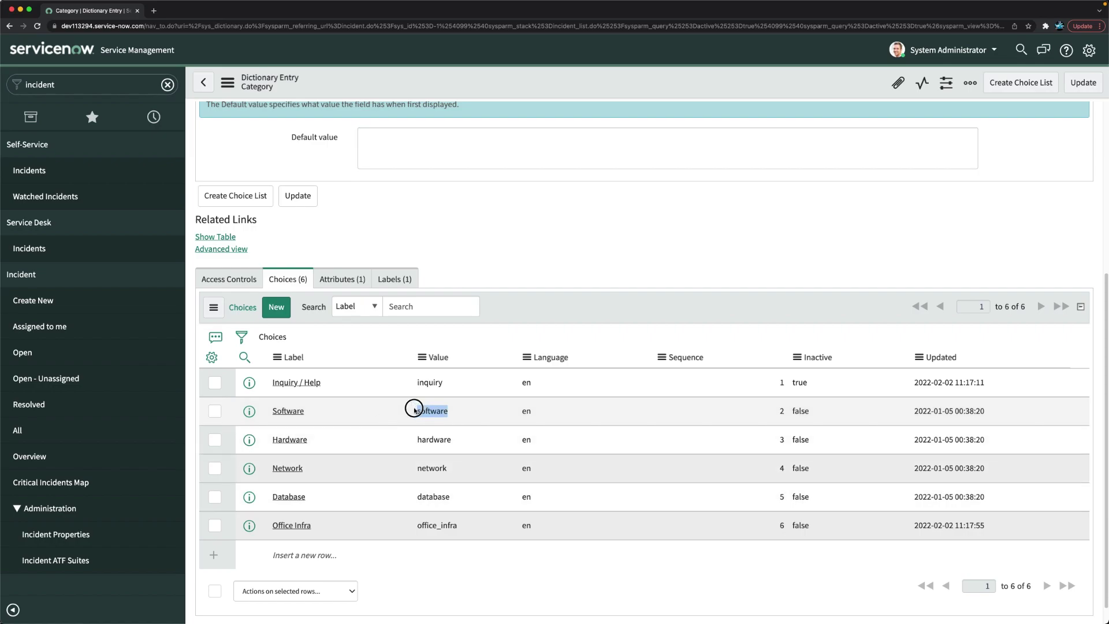
pyautogui.hotkey('ctrl', 'c')
pyautogui.scroll(5, 415, 410)
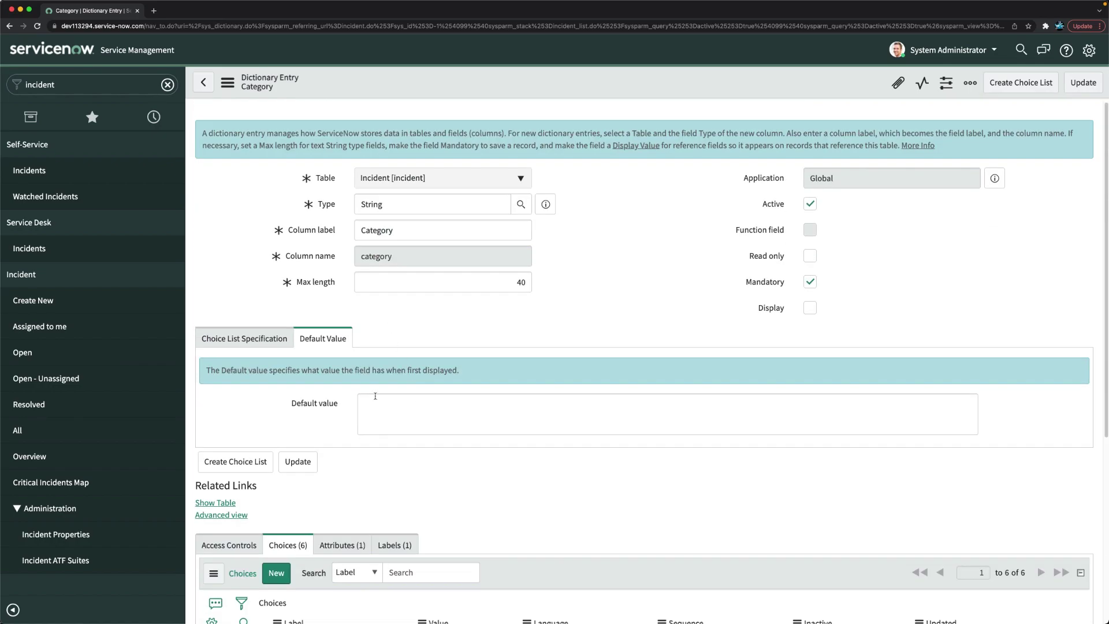
pyautogui.click(390, 403)
pyautogui.hotkey('ctrl', 'v')
pyautogui.rightClick(563, 88)
pyautogui.click(586, 98)
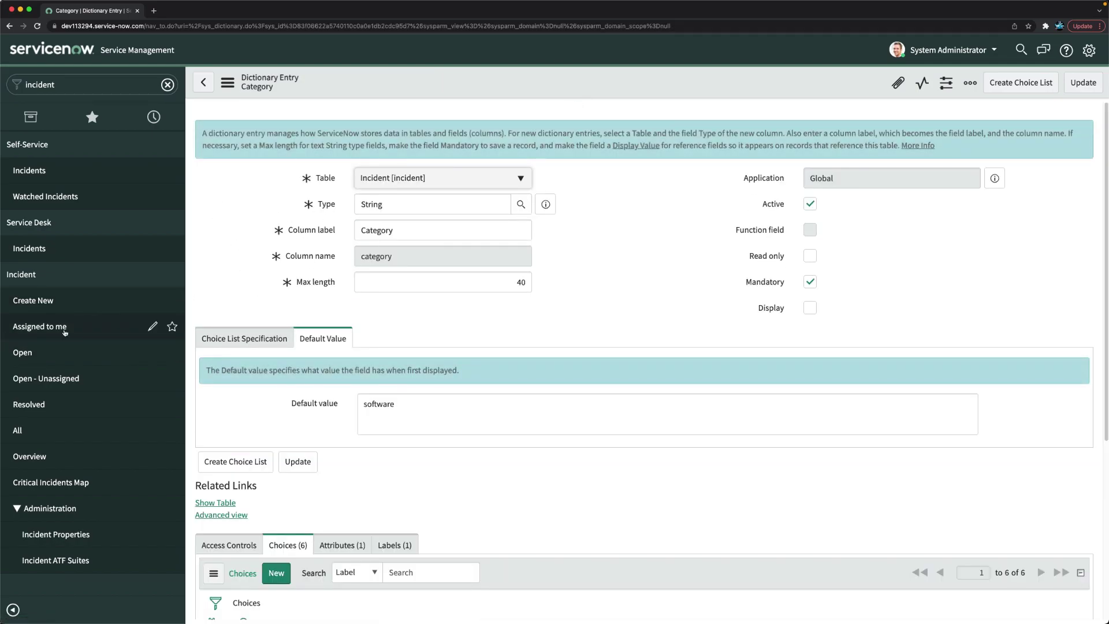
# On a new incident, set Category to Office Infra and confirm Subcategory offers only -- None --
pyautogui.click(31, 303)
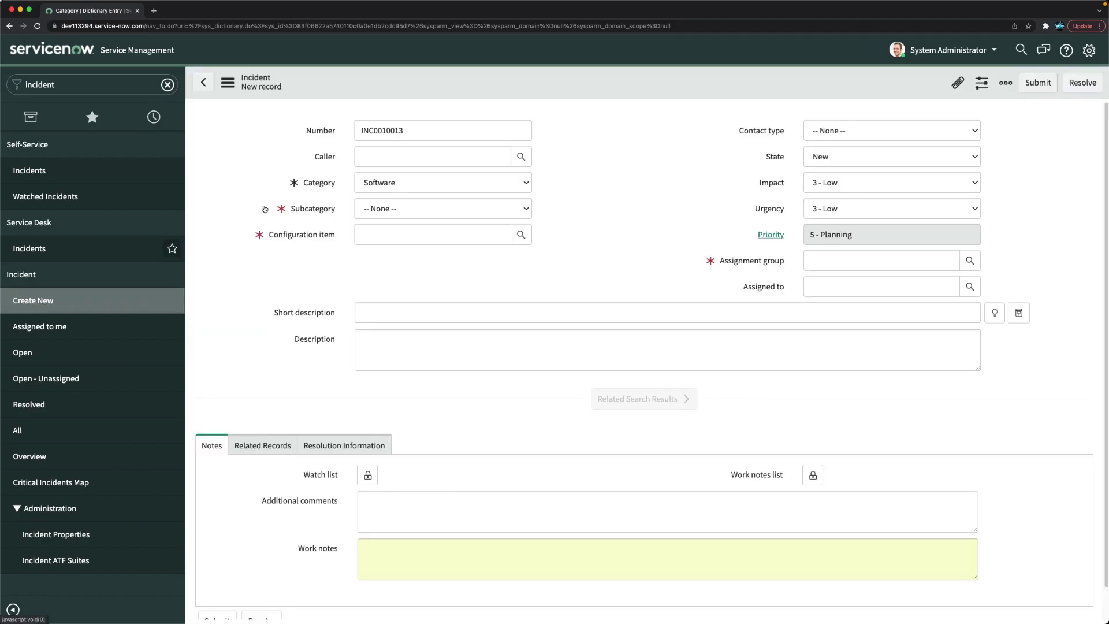
pyautogui.click(390, 182)
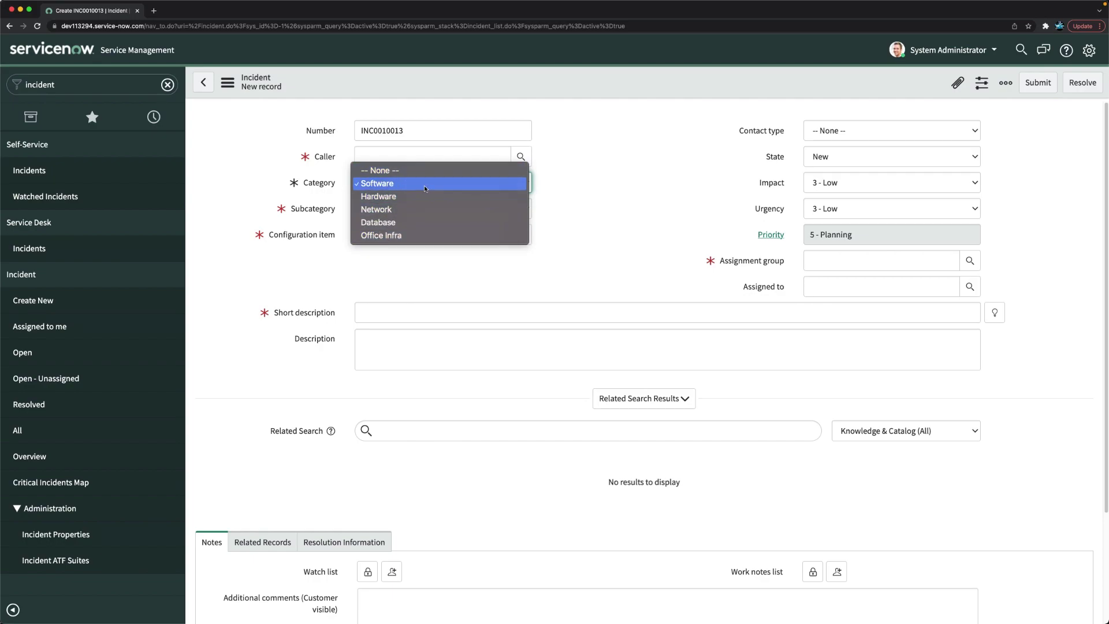
pyautogui.click(380, 237)
pyautogui.click(389, 209)
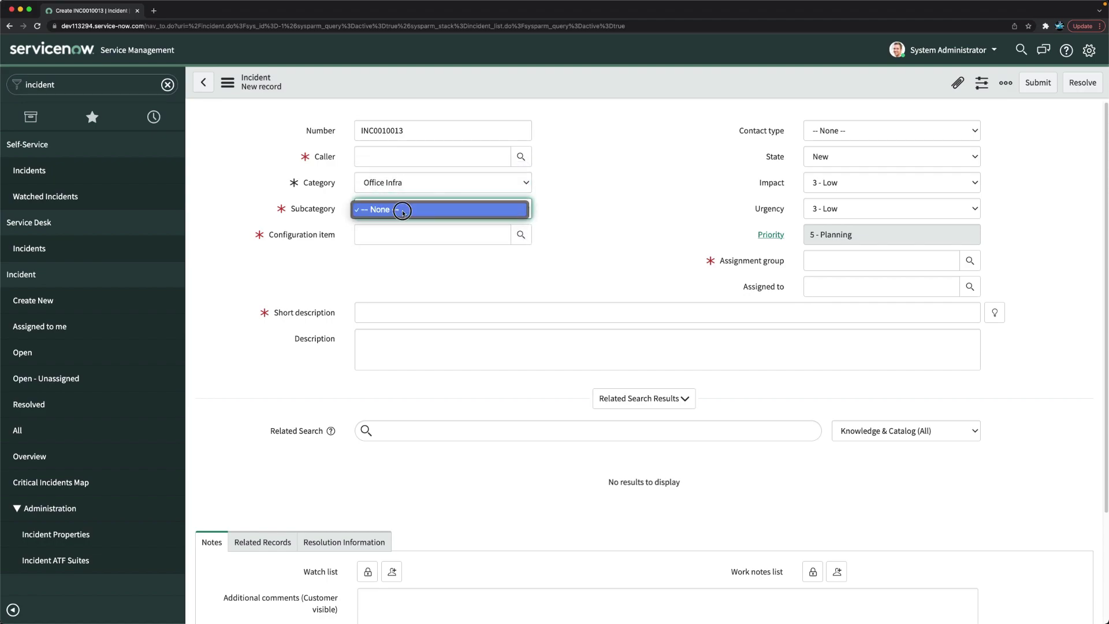
pyautogui.click(389, 209)
pyautogui.click(414, 210)
pyautogui.click(434, 210)
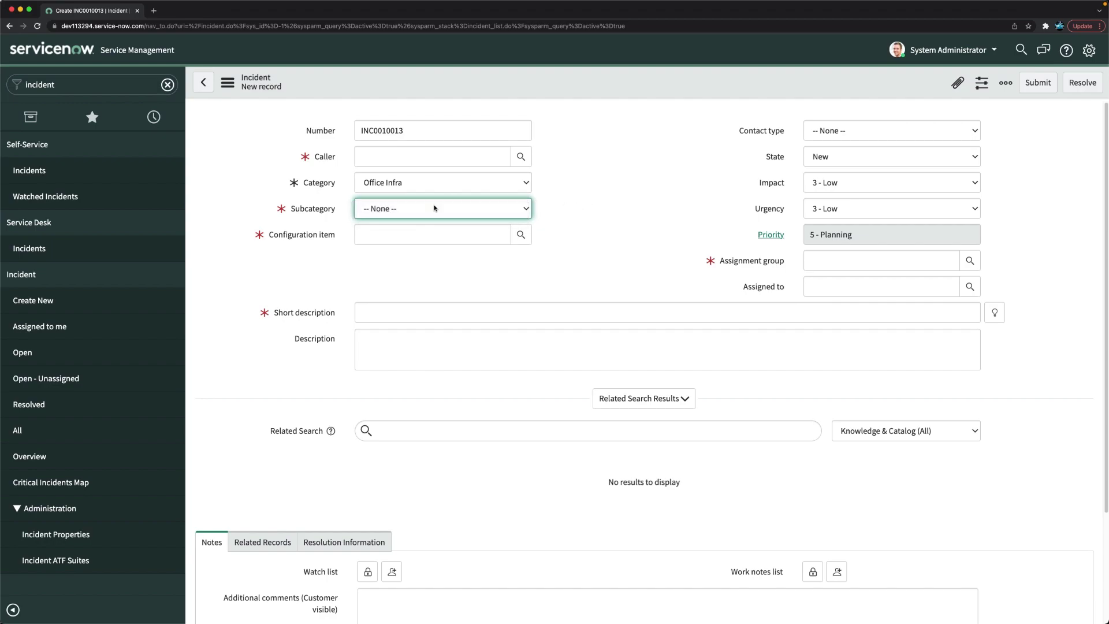
# Open the Subcategory field's dictionary entry via Configure Dictionary, leaving the unsaved incident
pyautogui.rightClick(307, 211)
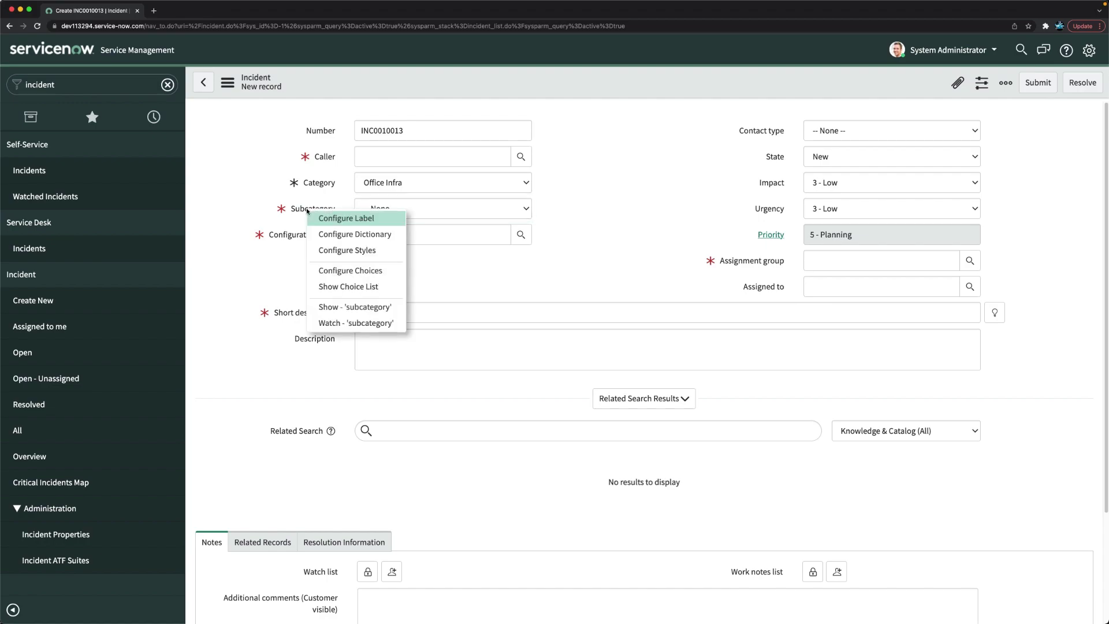
pyautogui.click(346, 234)
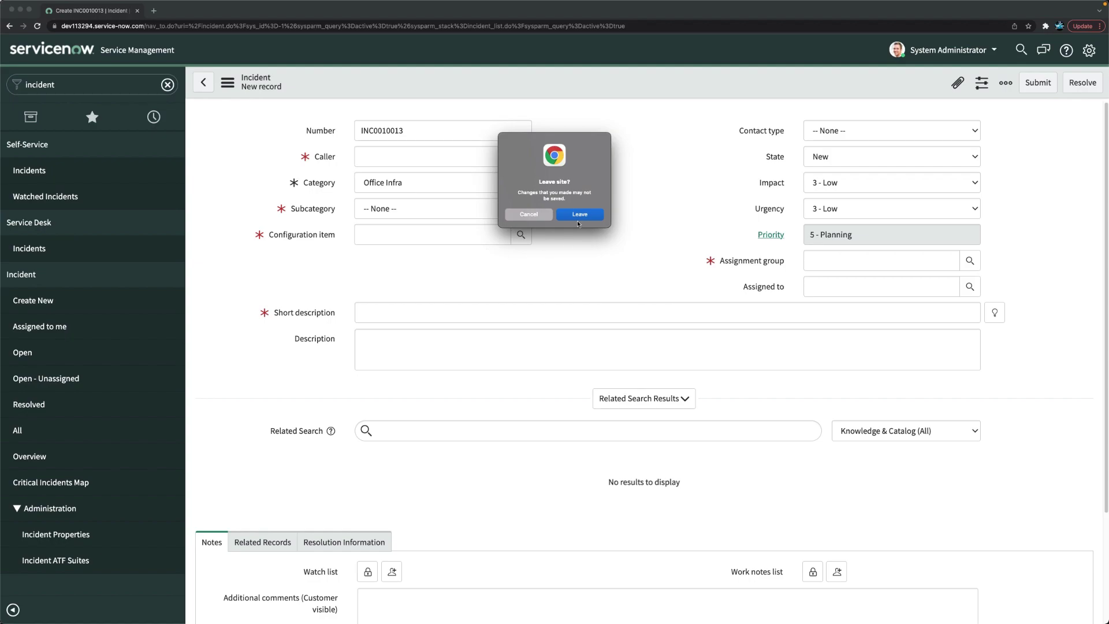
pyautogui.click(578, 220)
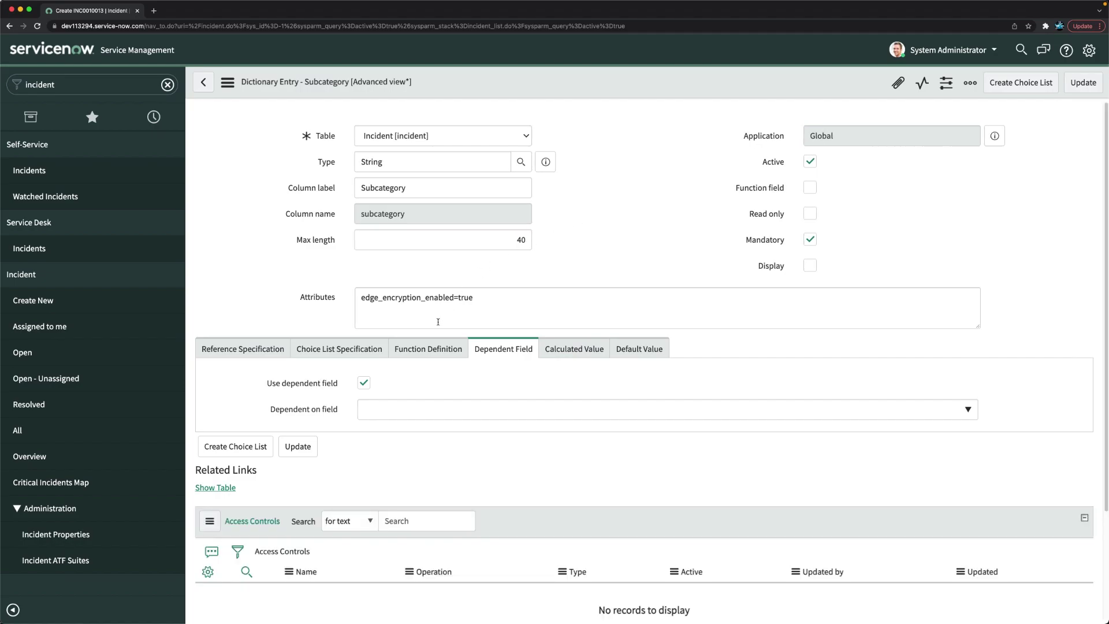
# Review the 19 Subcategory choices, inspecting the Antivirus row's dependent value inquiry
pyautogui.scroll(-8, 498, 361)
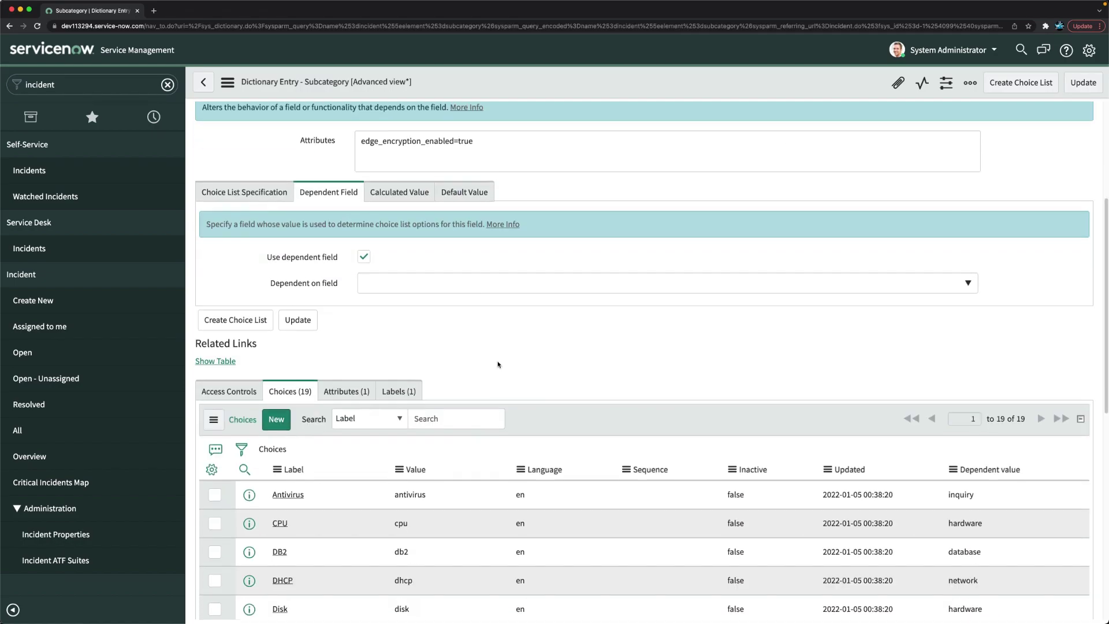
pyautogui.scroll(5, 498, 364)
pyautogui.scroll(-10, 498, 364)
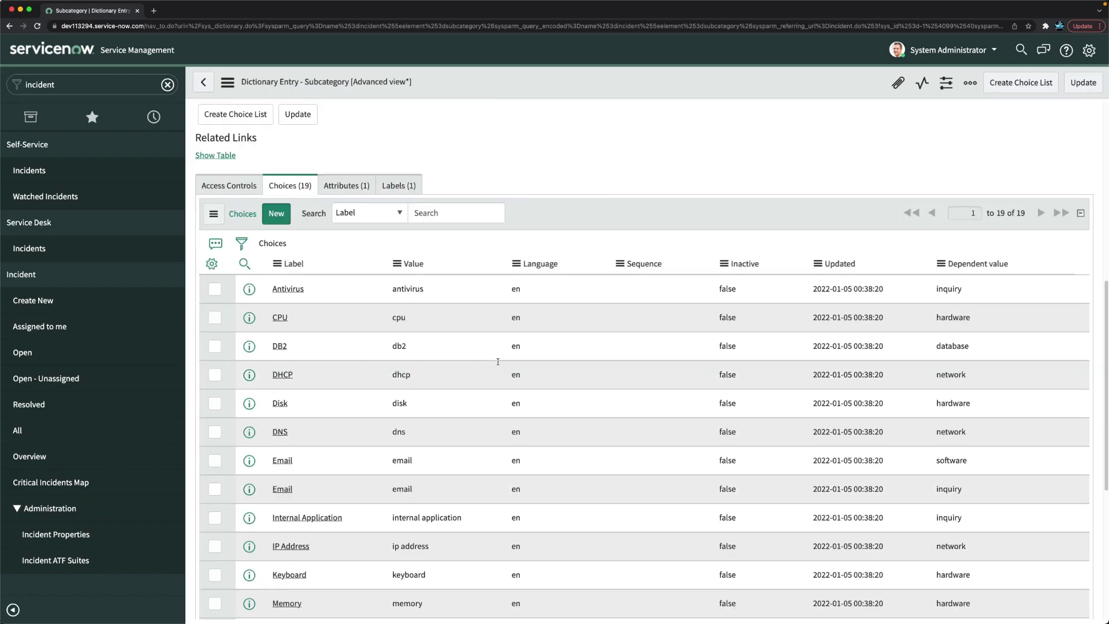
pyautogui.scroll(5, 426, 323)
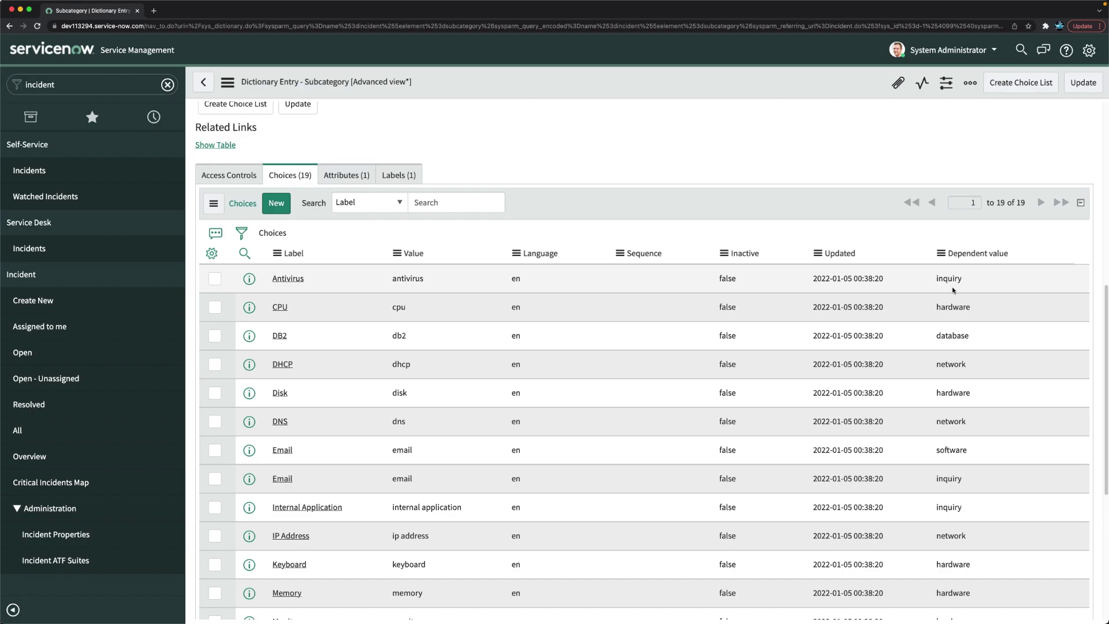
pyautogui.moveTo(935, 279); pyautogui.dragTo(968, 279)
pyautogui.doubleClick(967, 280)
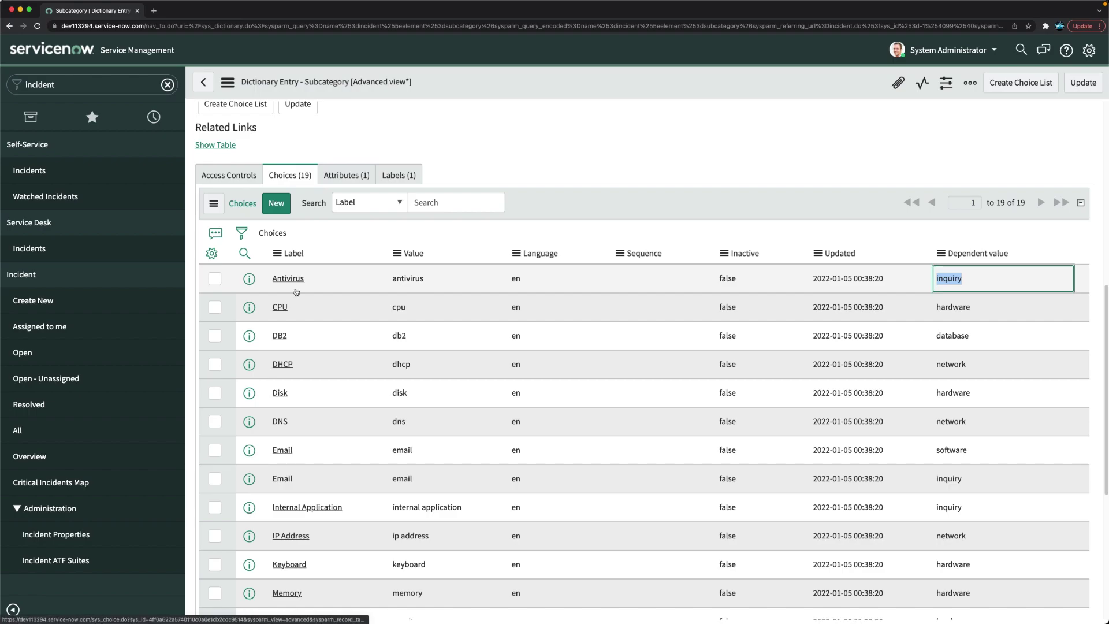
pyautogui.scroll(-1, 325, 305)
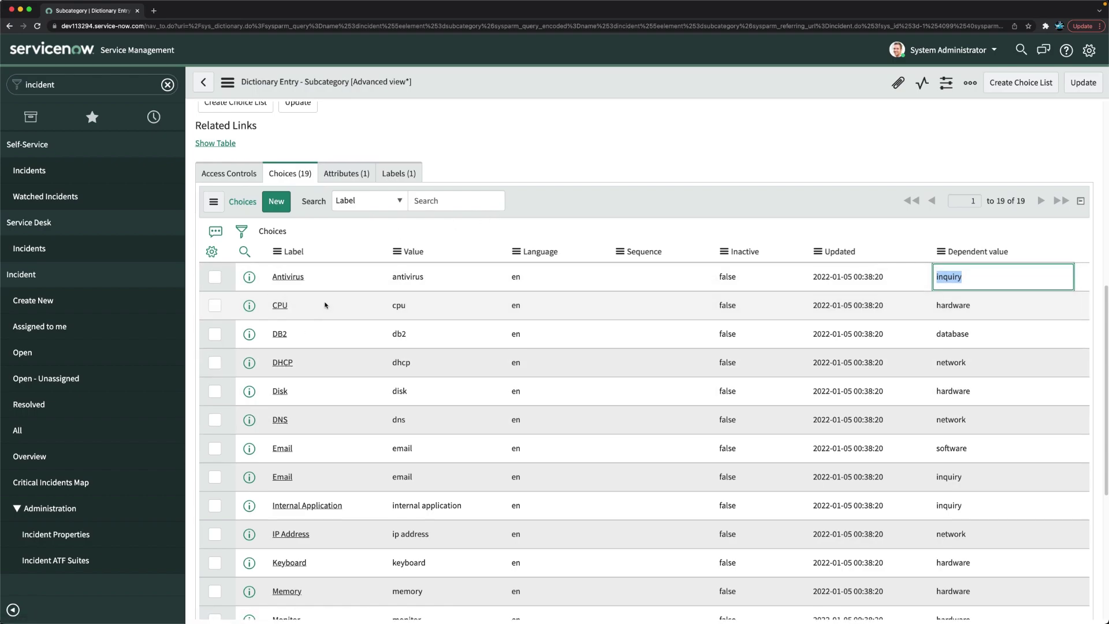
pyautogui.scroll(-5, 325, 304)
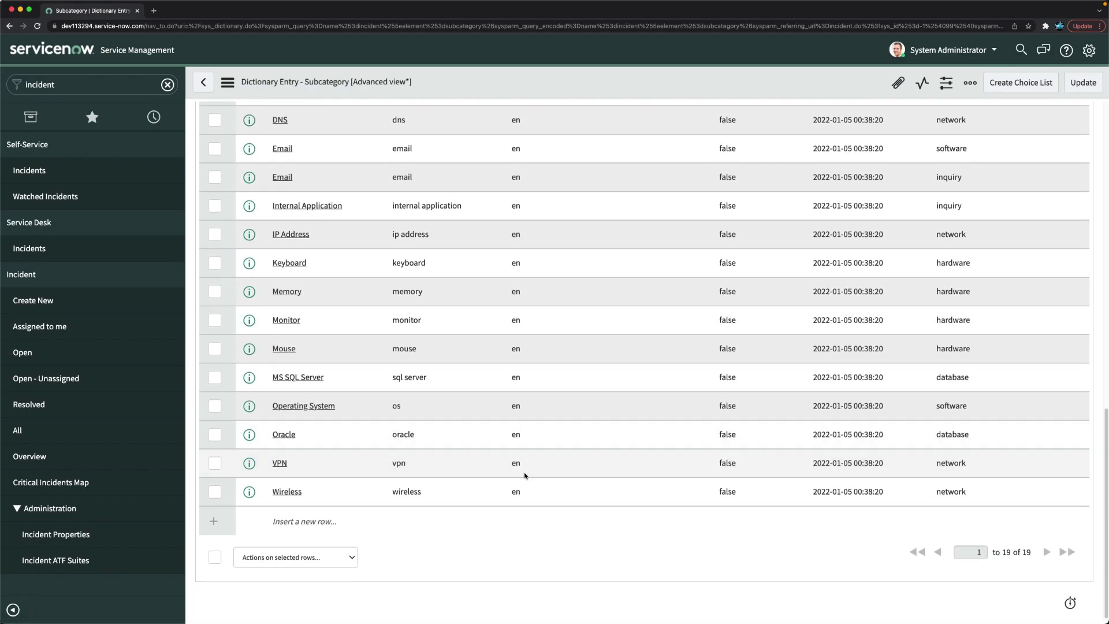
pyautogui.scroll(3, 527, 470)
pyautogui.scroll(-2, 883, 276)
pyautogui.scroll(-1, 883, 275)
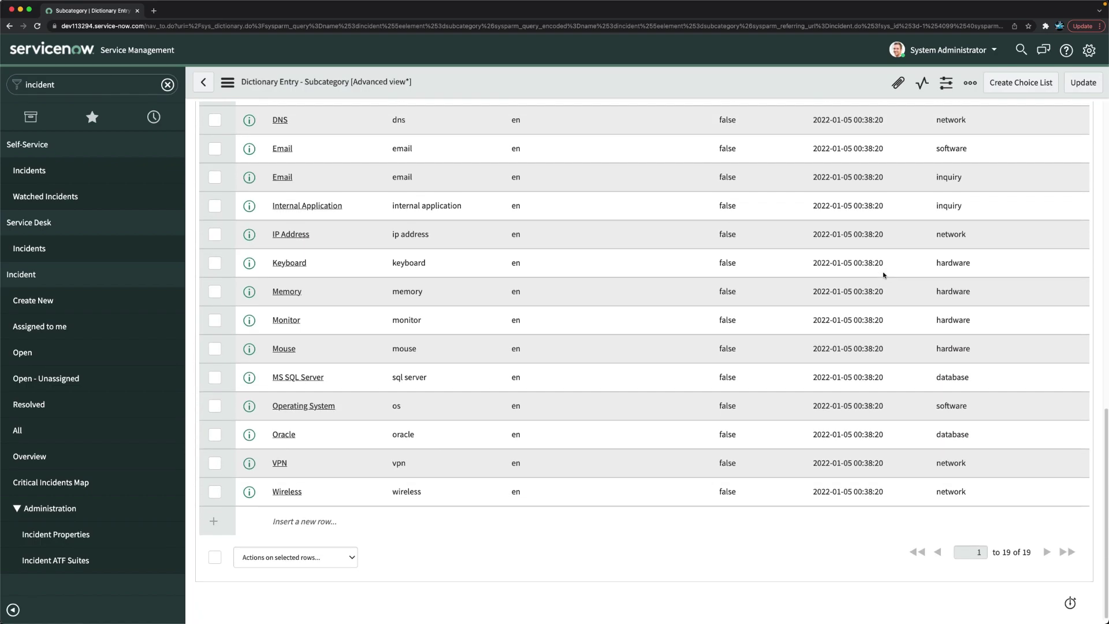
# Add a new Subcategory choice labelled Pantry with value pantry
pyautogui.click(287, 520)
pyautogui.click(286, 521)
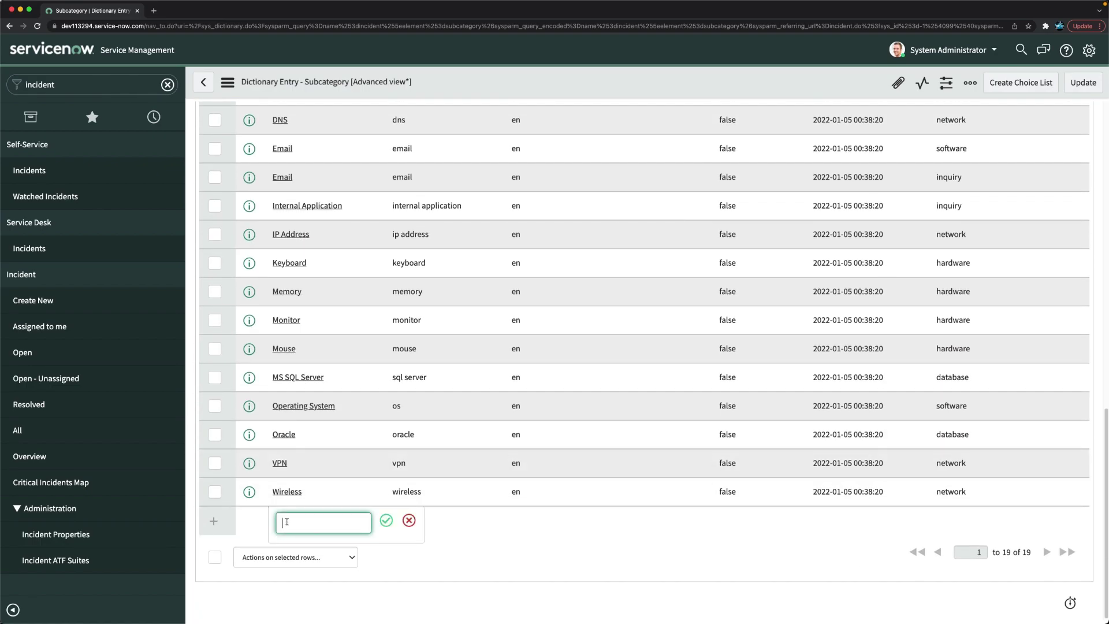
pyautogui.write('Pantry')
pyautogui.click(386, 520)
pyautogui.doubleClick(409, 520)
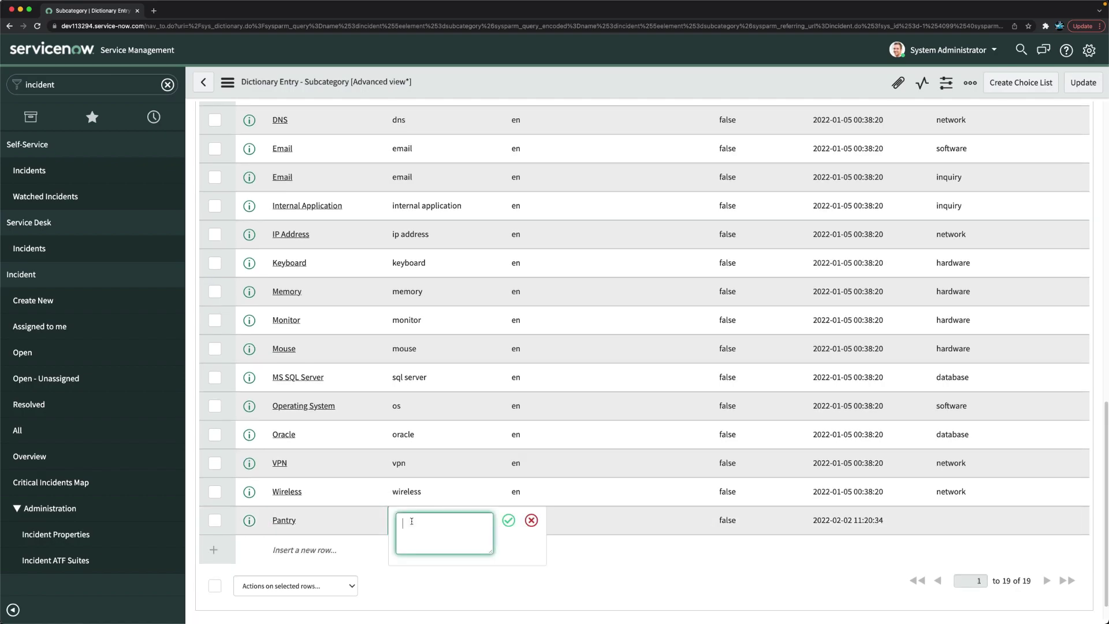
pyautogui.write('pany')
pyautogui.write('ry')
pyautogui.click(508, 520)
# Set the Pantry choice's dependent value to office_infra
pyautogui.click(952, 521)
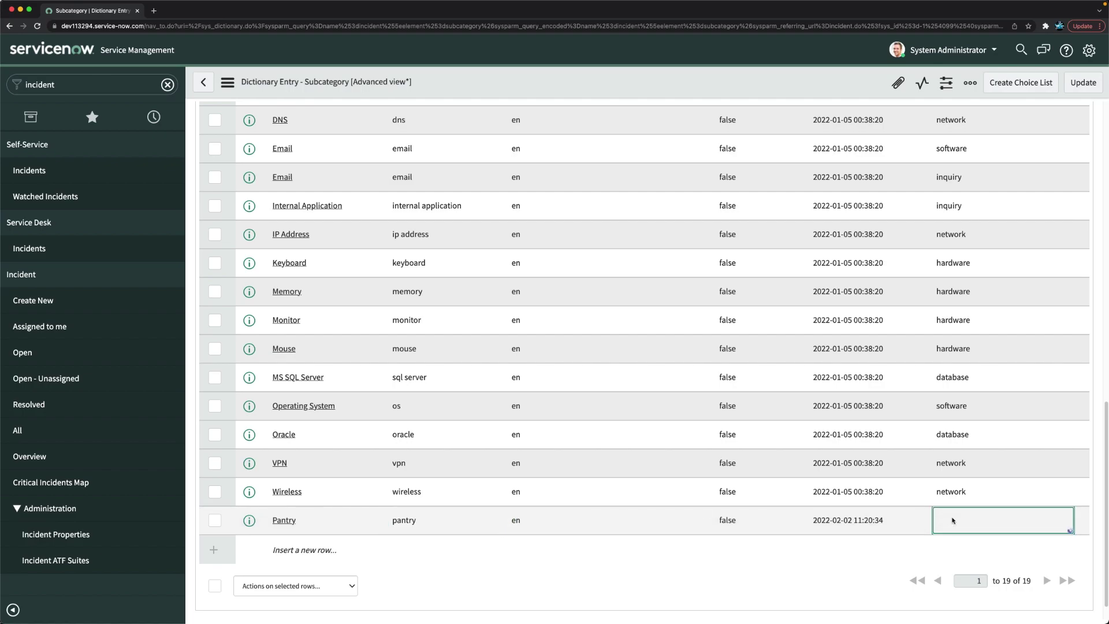
pyautogui.click(952, 520)
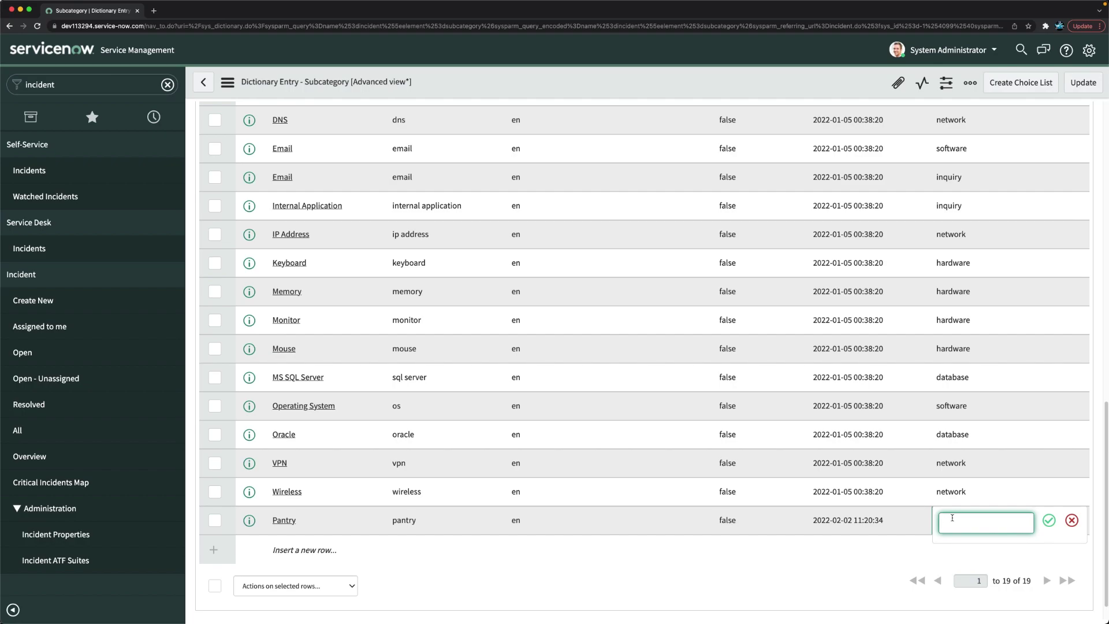
pyautogui.write('office_infra')
pyautogui.click(1048, 520)
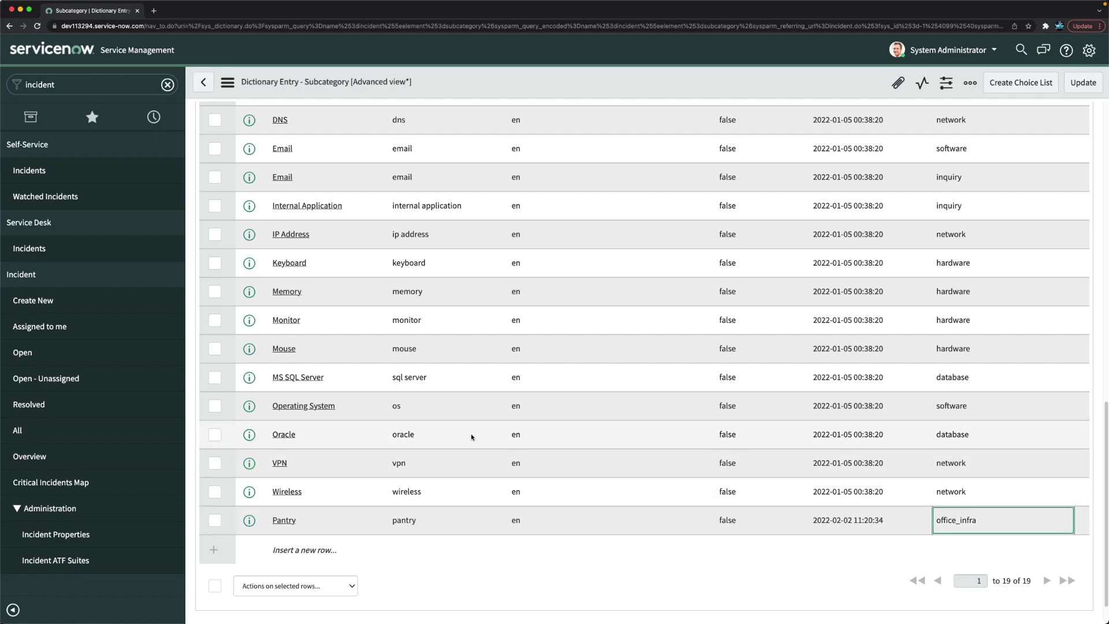
pyautogui.click(303, 550)
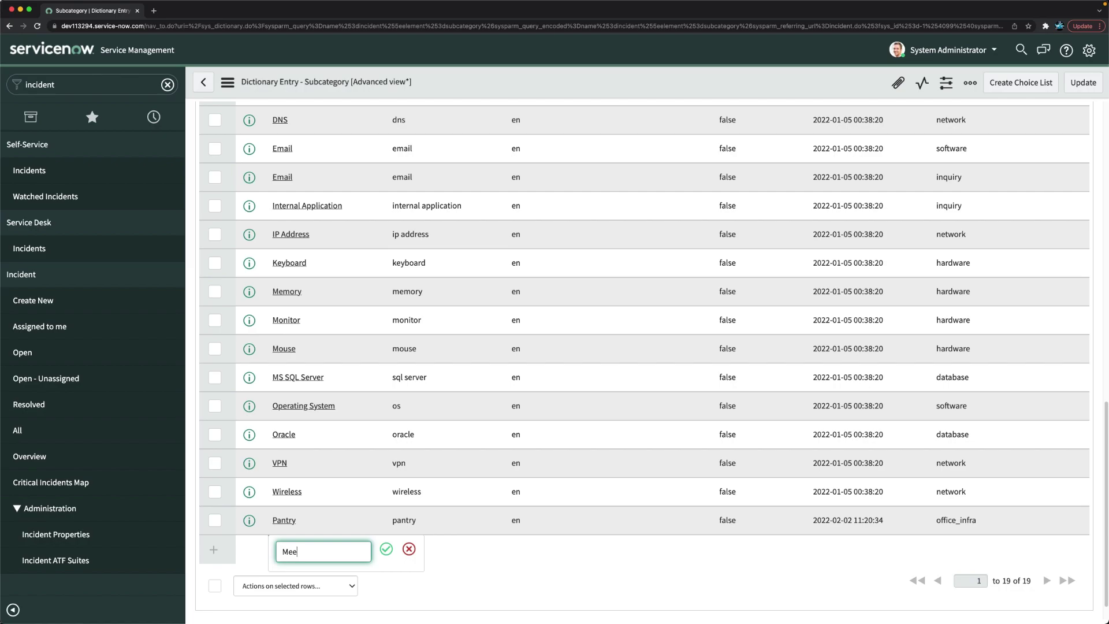
# Enter a new choice labelled Meeting Room with value meeting_room
pyautogui.write('ting Room')
pyautogui.press('Tab')
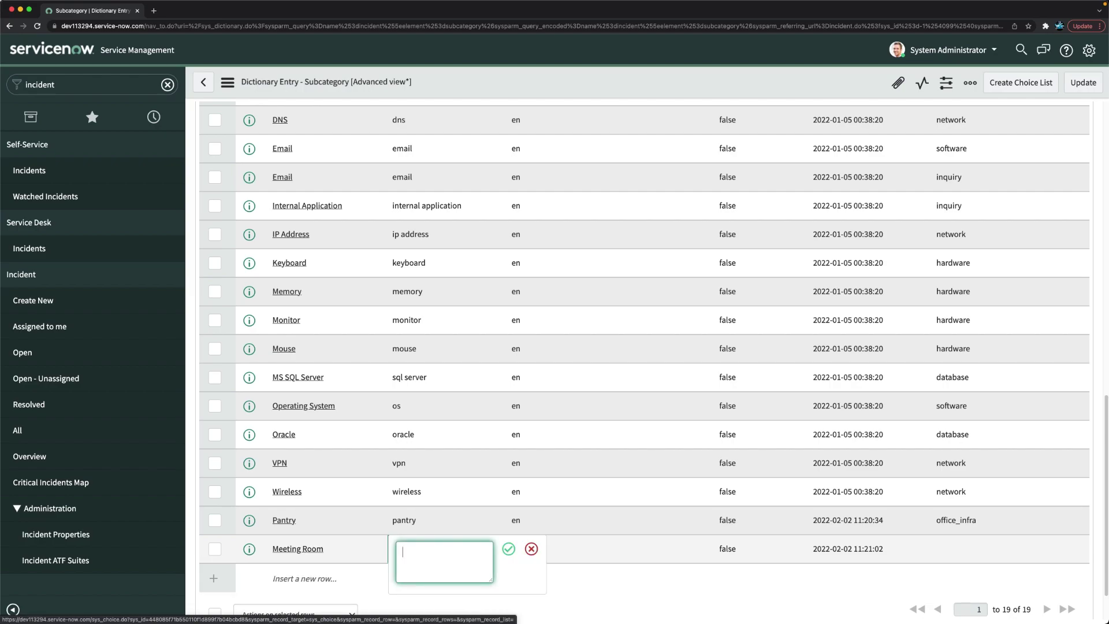
pyautogui.write('meeting_room')
pyautogui.press('BackSpace')
pyautogui.press('BackSpace')
pyautogui.press('BackSpace')
pyautogui.press('BackSpace')
pyautogui.write('room')
pyautogui.click(509, 548)
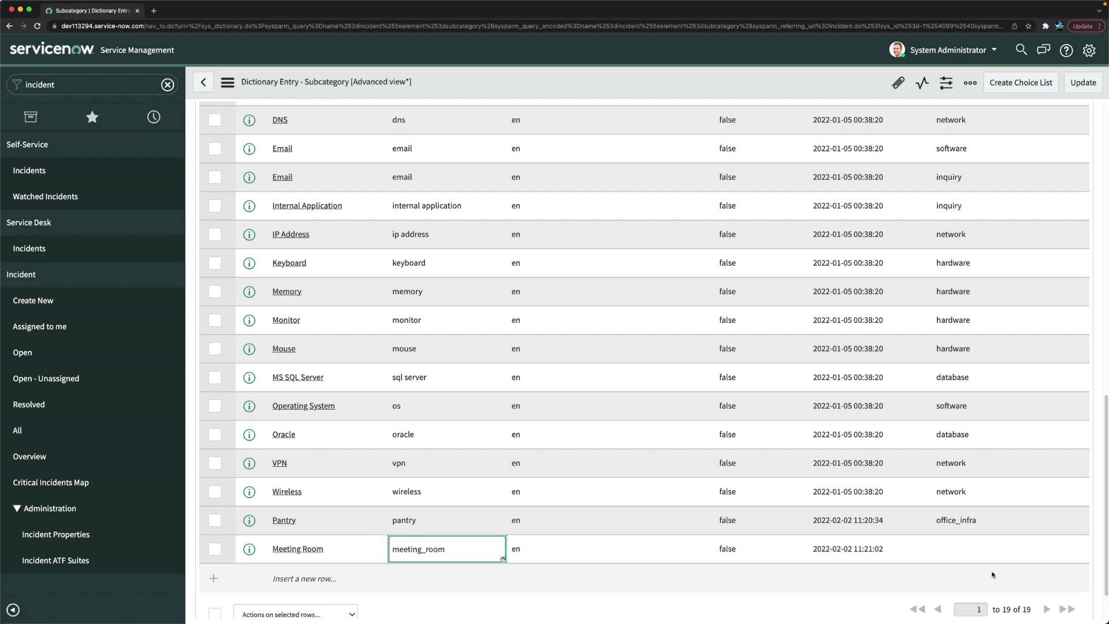
# Copy office_infra from Pantry into Meeting Room's dependent value and save it
pyautogui.doubleClick(950, 520)
pyautogui.hotkey('ctrl', 'c')
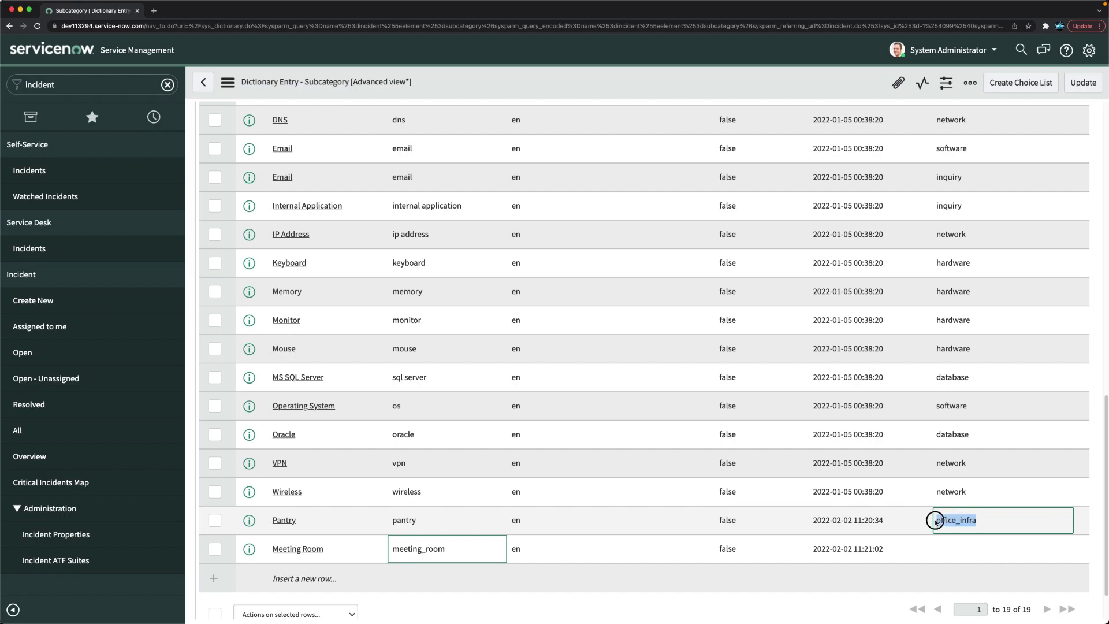
pyautogui.click(968, 553)
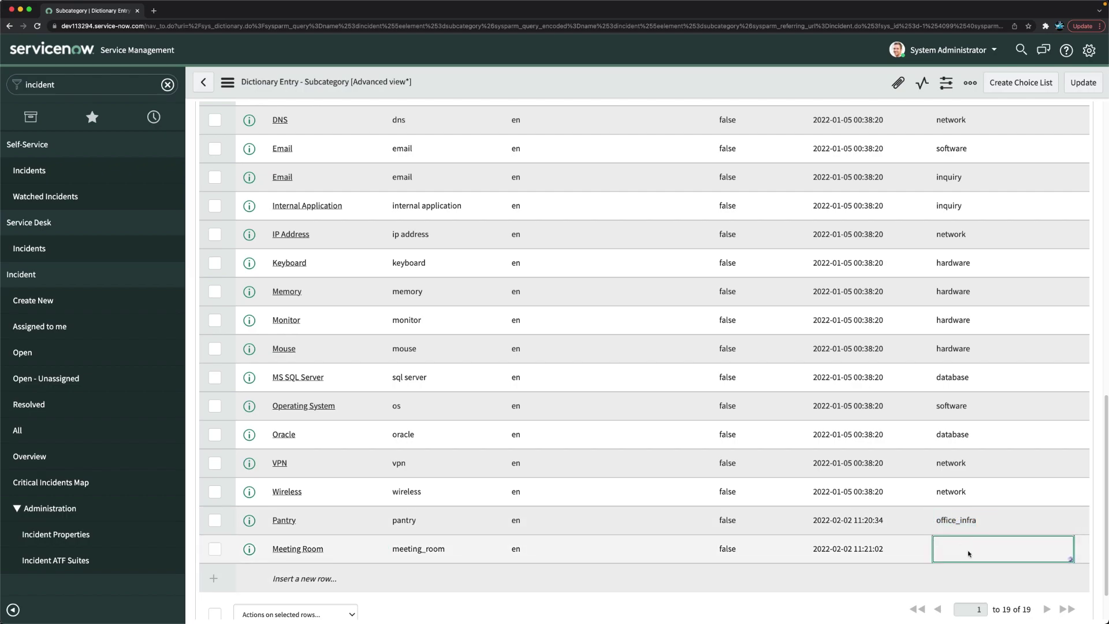
pyautogui.click(968, 553)
pyautogui.hotkey('ctrl', 'v')
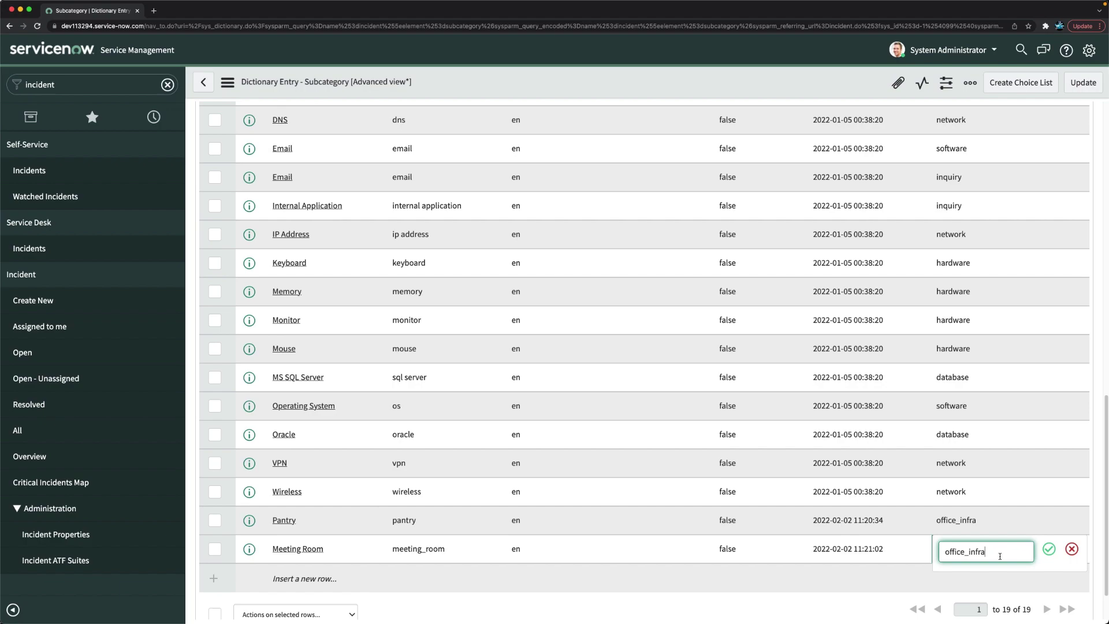
pyautogui.click(1049, 549)
pyautogui.click(295, 579)
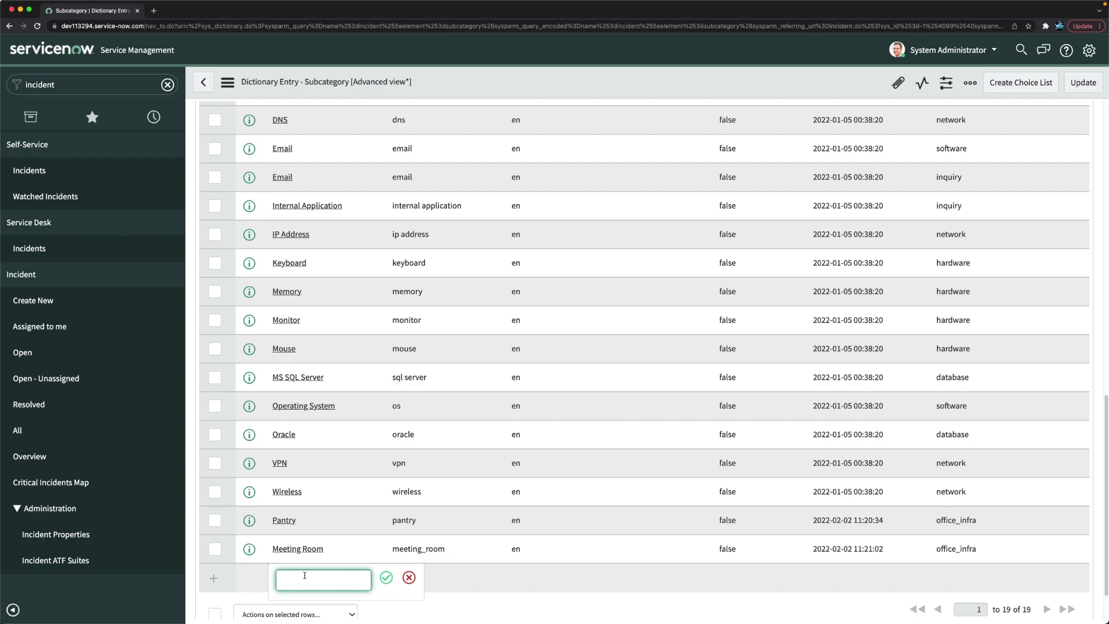
# Fill the new row with label 'Security Gate', value 'security_gate' and dependent value 'office_infra', then save it
pyautogui.write('Secue')
pyautogui.press('BackSpace')
pyautogui.write('rity Gate')
pyautogui.press('Tab')
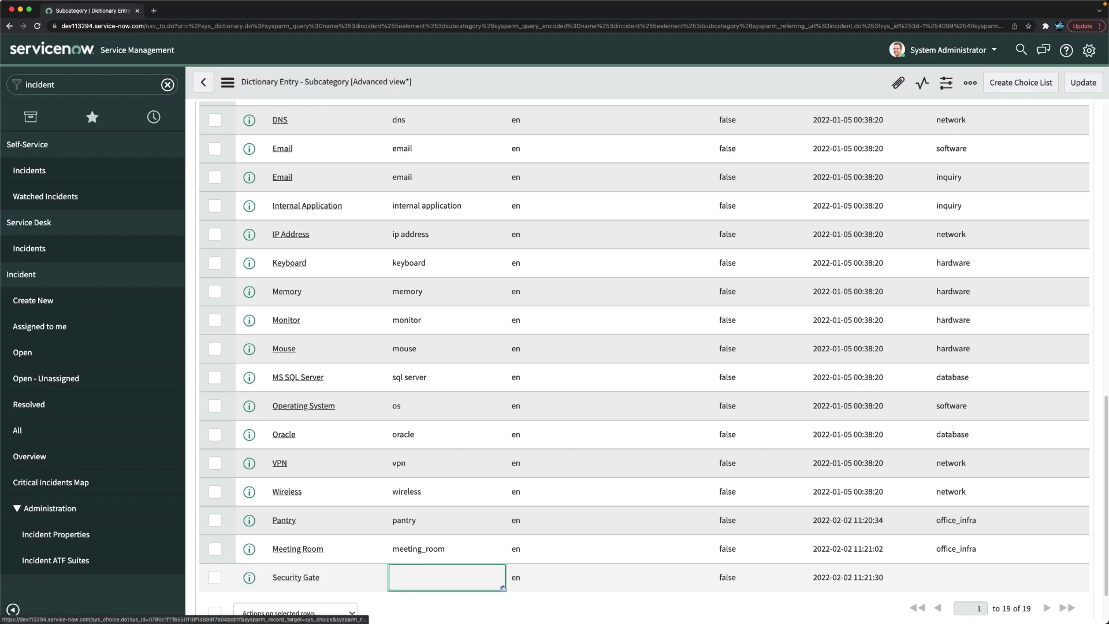
pyautogui.write('securi')
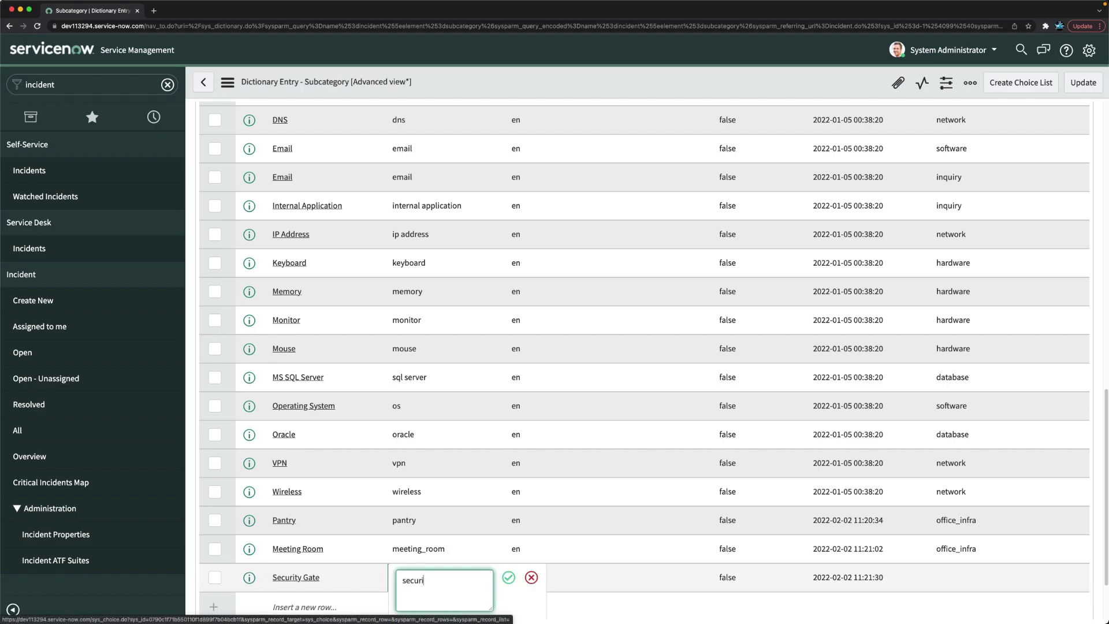
pyautogui.write('ty_gate')
pyautogui.press('Tab')
pyautogui.press('Tab')
pyautogui.press('Tab')
pyautogui.press('Tab')
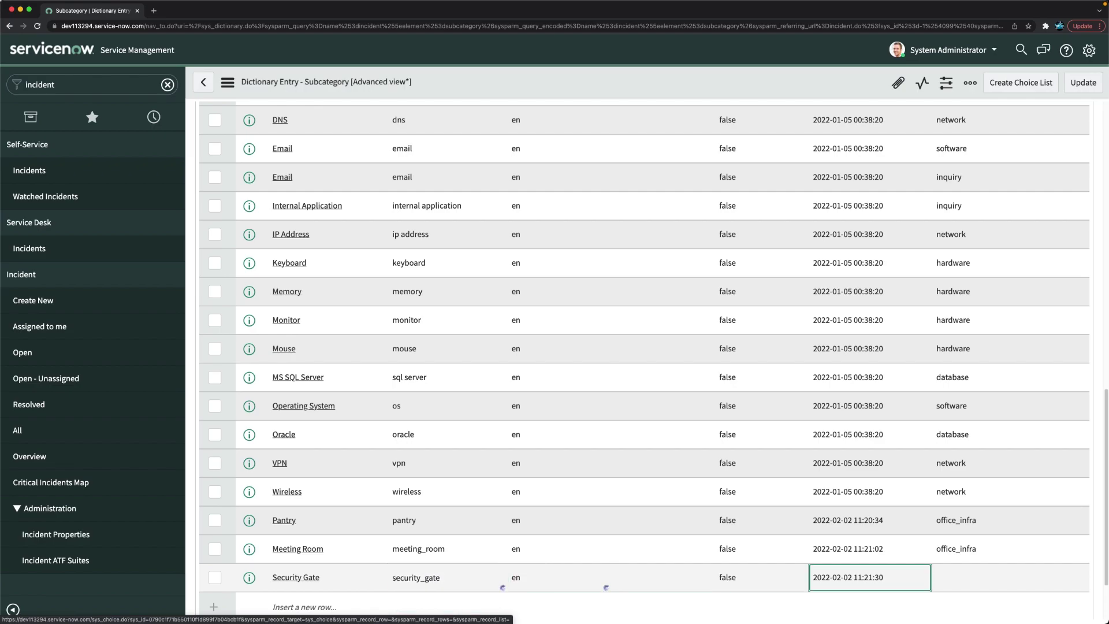
pyautogui.press('Tab')
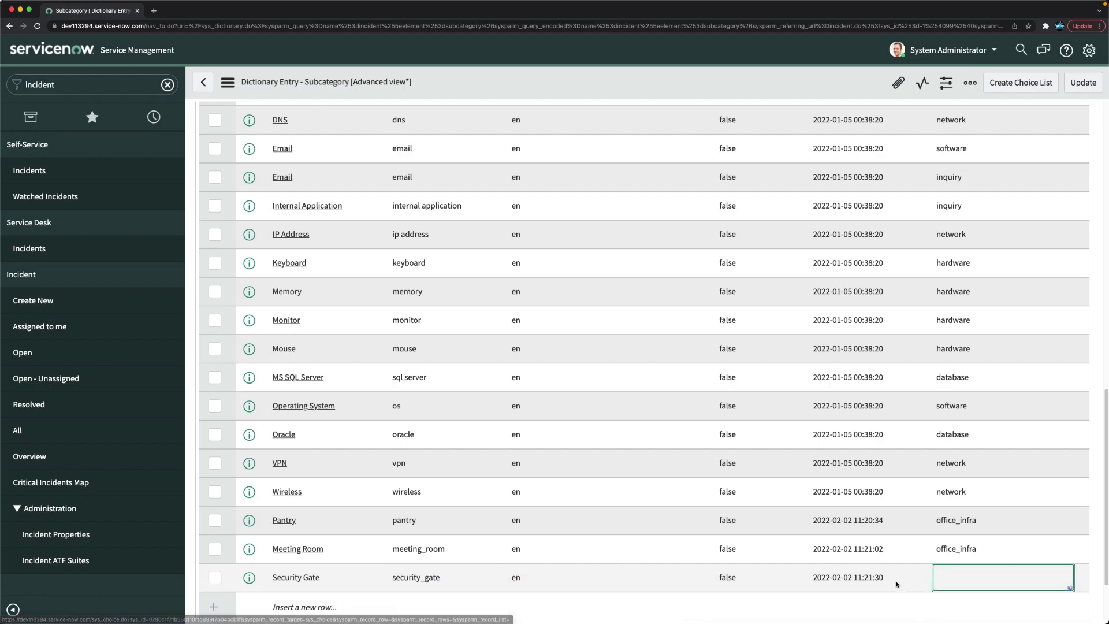
pyautogui.doubleClick(1010, 583)
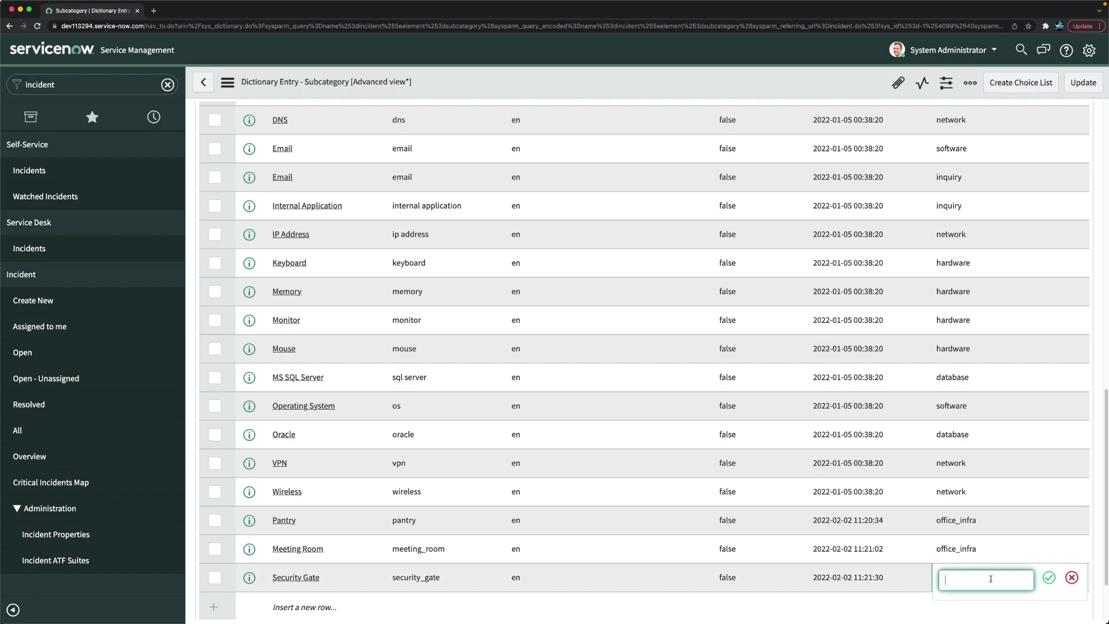
pyautogui.press('super+v')
pyautogui.click(1047, 579)
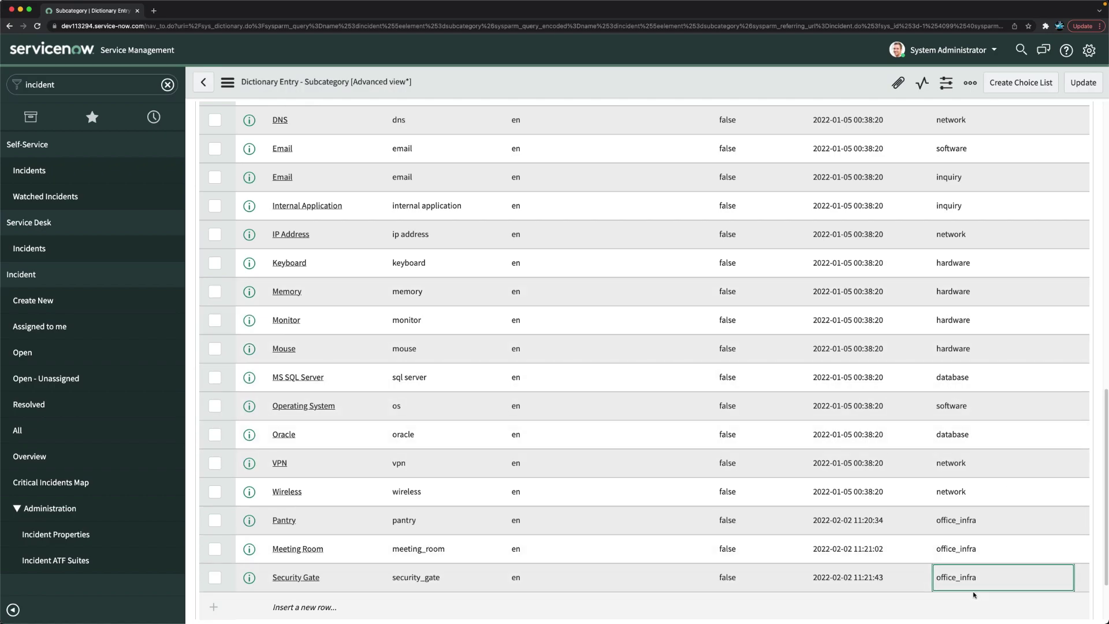
pyautogui.scroll(-3, 917, 504)
pyautogui.scroll(20, 843, 439)
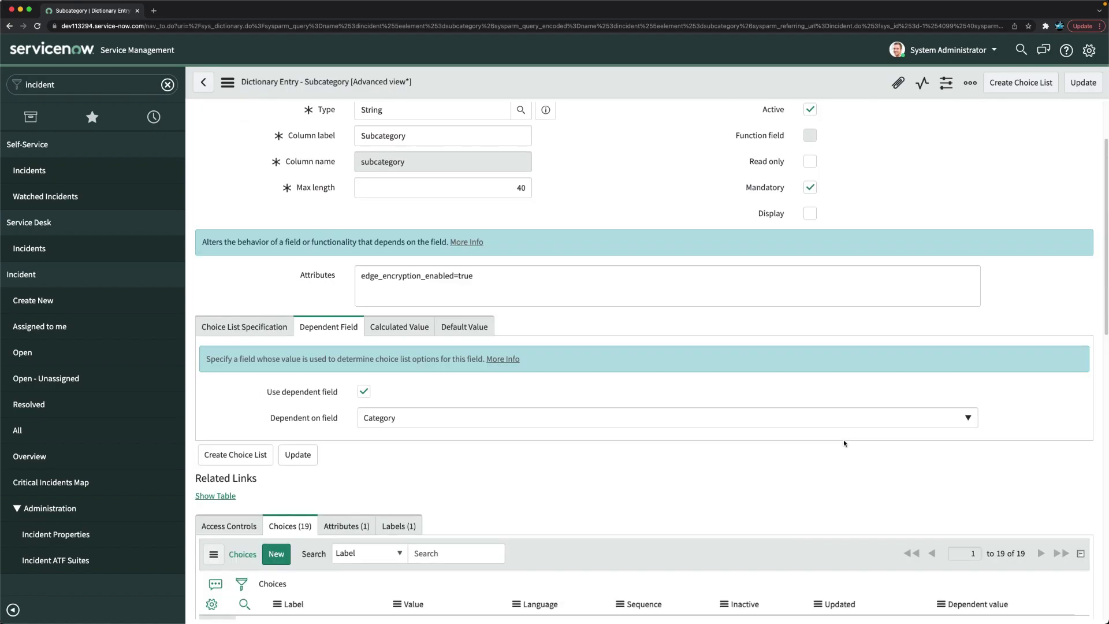
pyautogui.scroll(-3, 320, 450)
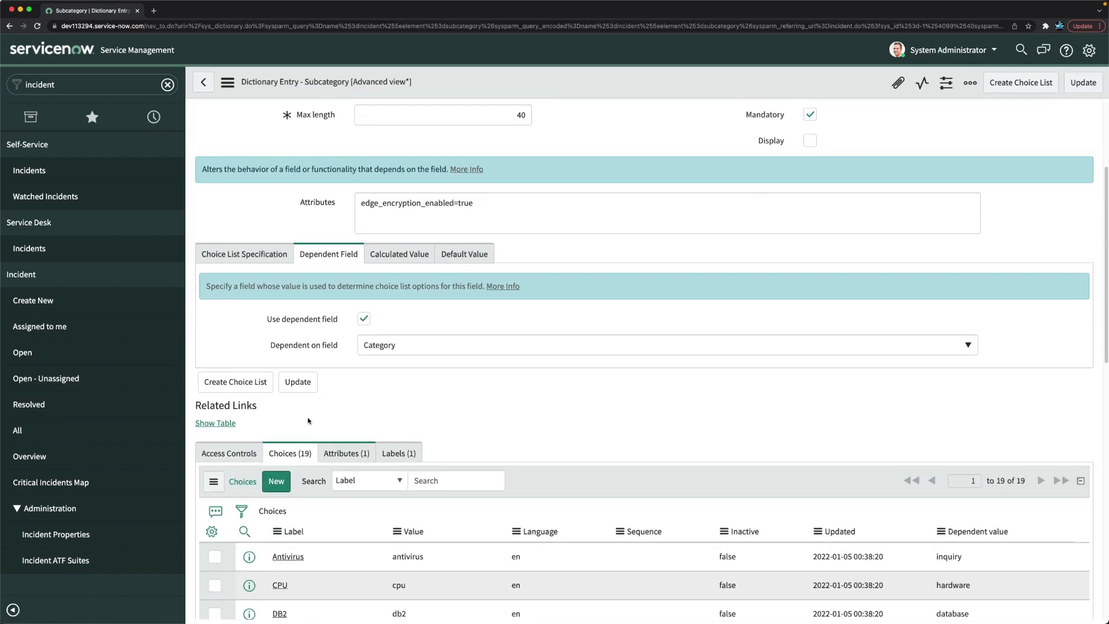
pyautogui.click(262, 254)
pyautogui.click(404, 255)
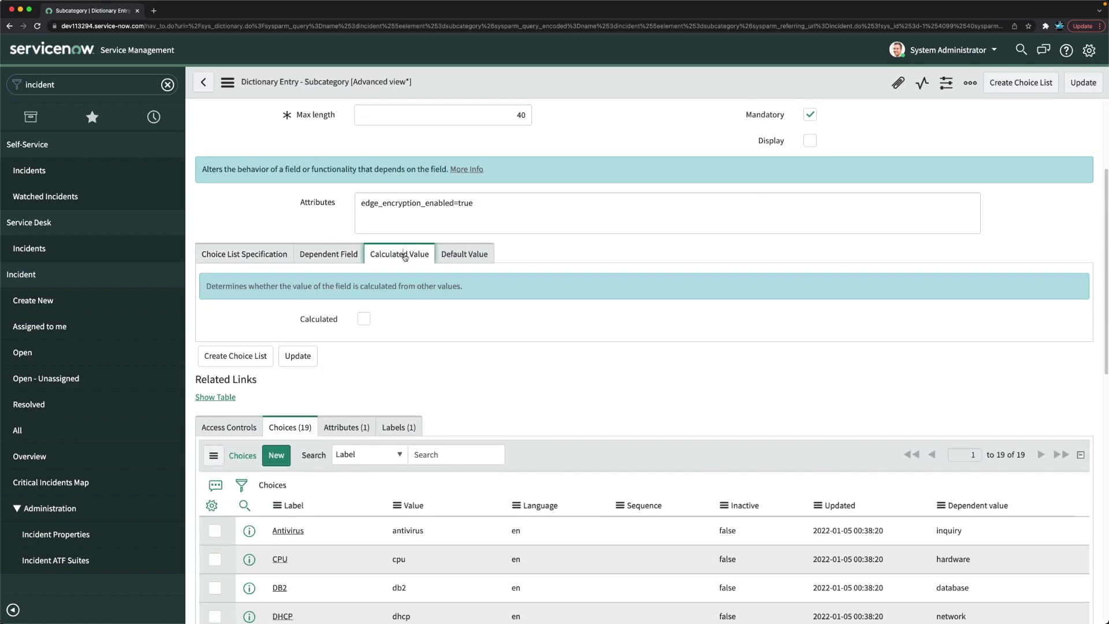
pyautogui.click(445, 256)
pyautogui.click(315, 256)
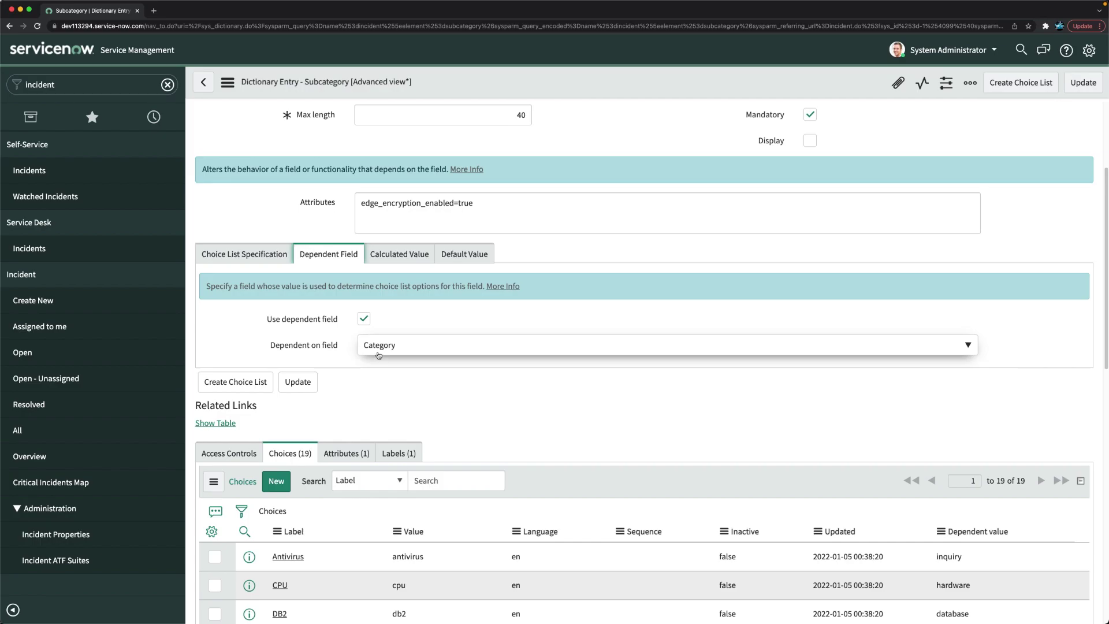
pyautogui.scroll(-1, 378, 355)
pyautogui.scroll(3, 376, 335)
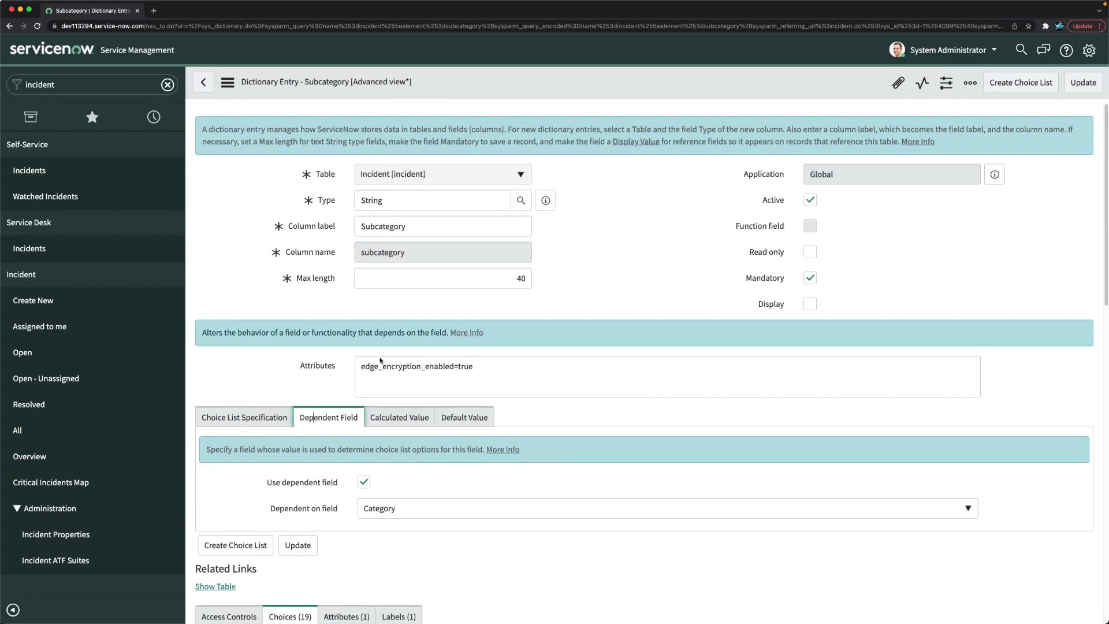
pyautogui.scroll(-4, 367, 270)
pyautogui.scroll(-4, 368, 270)
pyautogui.scroll(7, 440, 162)
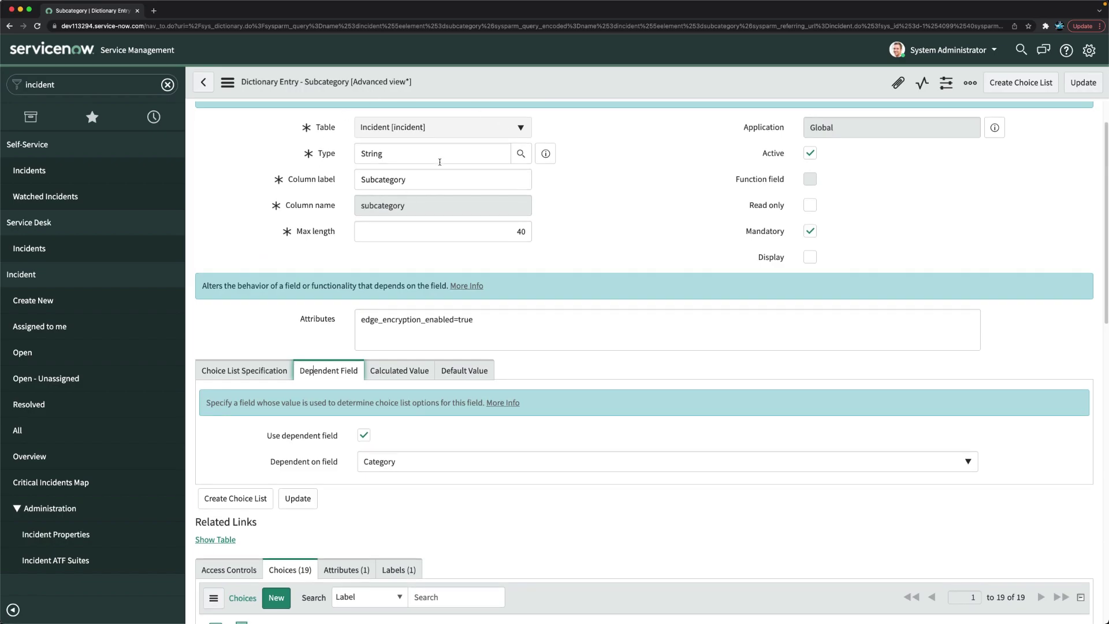
pyautogui.scroll(-3, 357, 281)
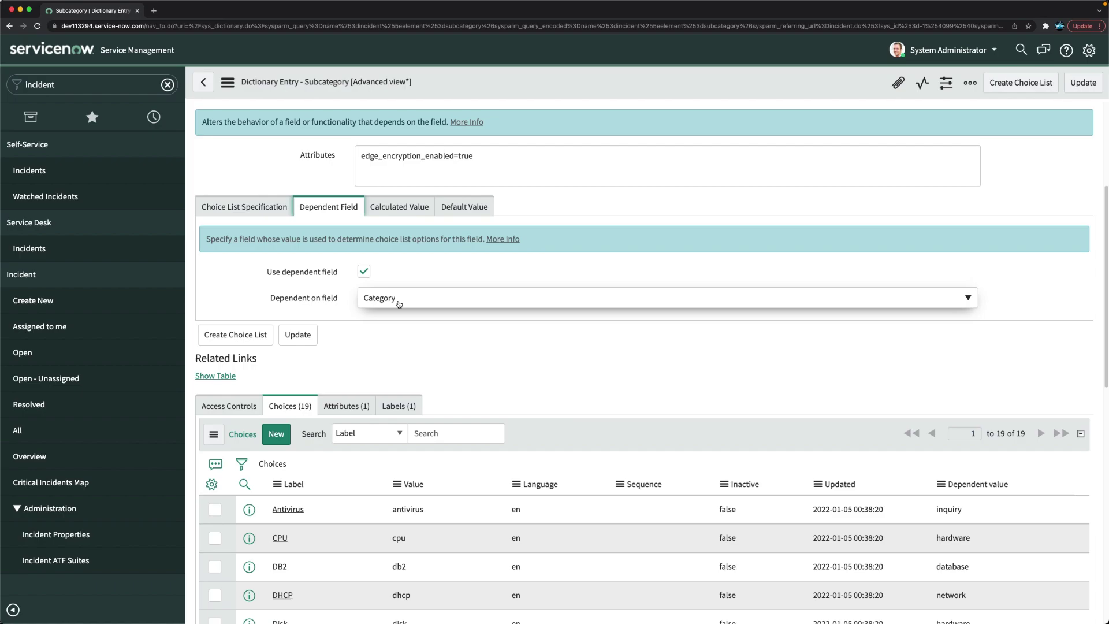
# On a new incident, choose Category 'Office Infra' and list its Subcategory options
pyautogui.click(33, 301)
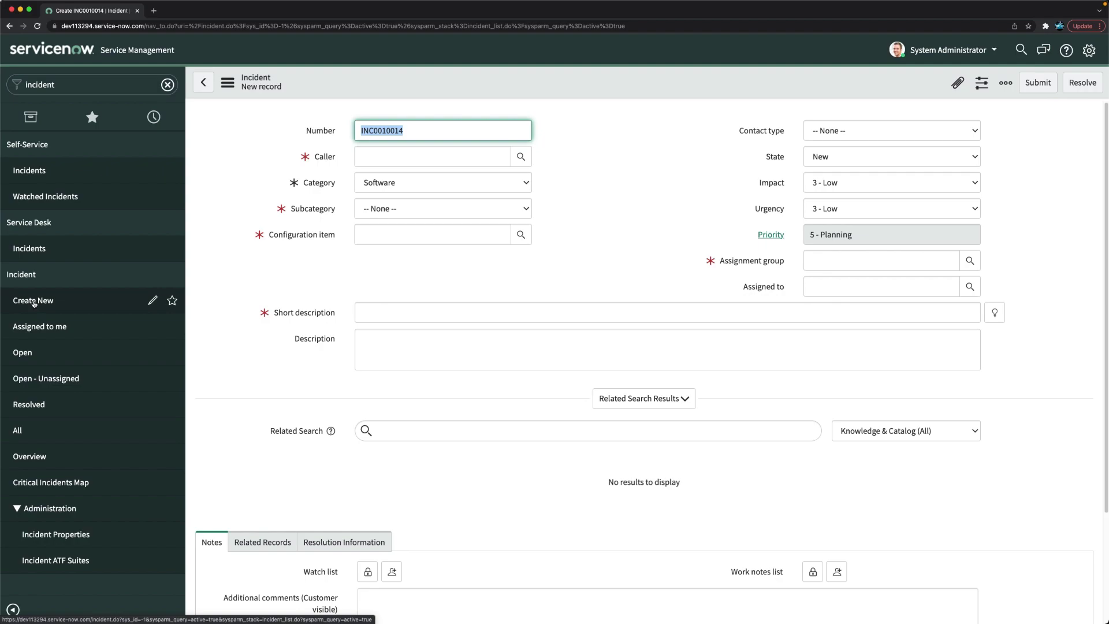
pyautogui.click(386, 183)
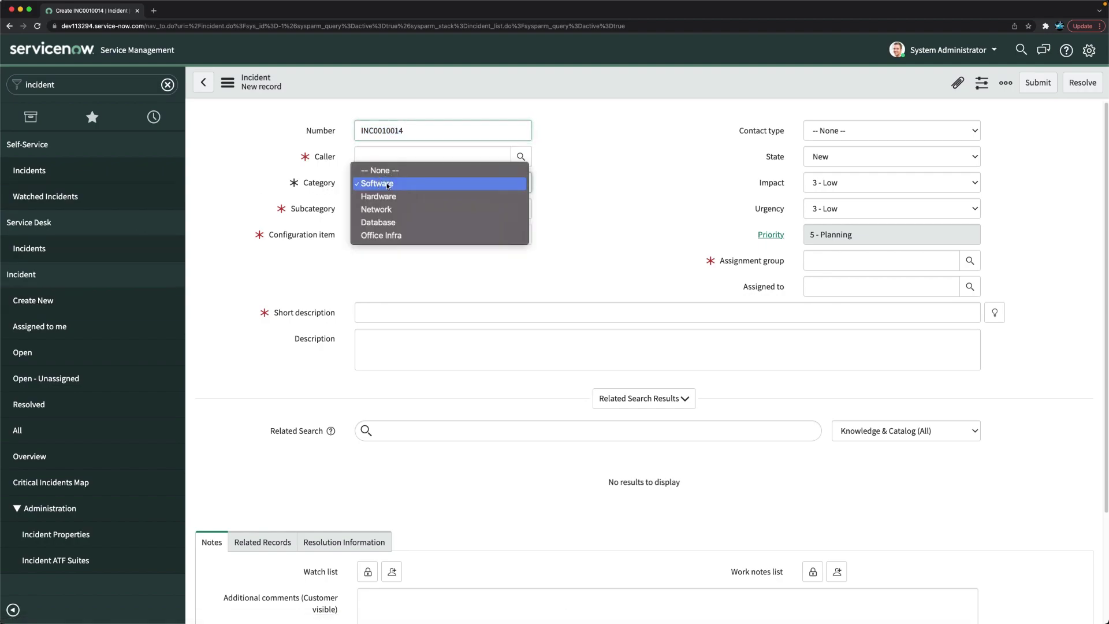
pyautogui.click(380, 236)
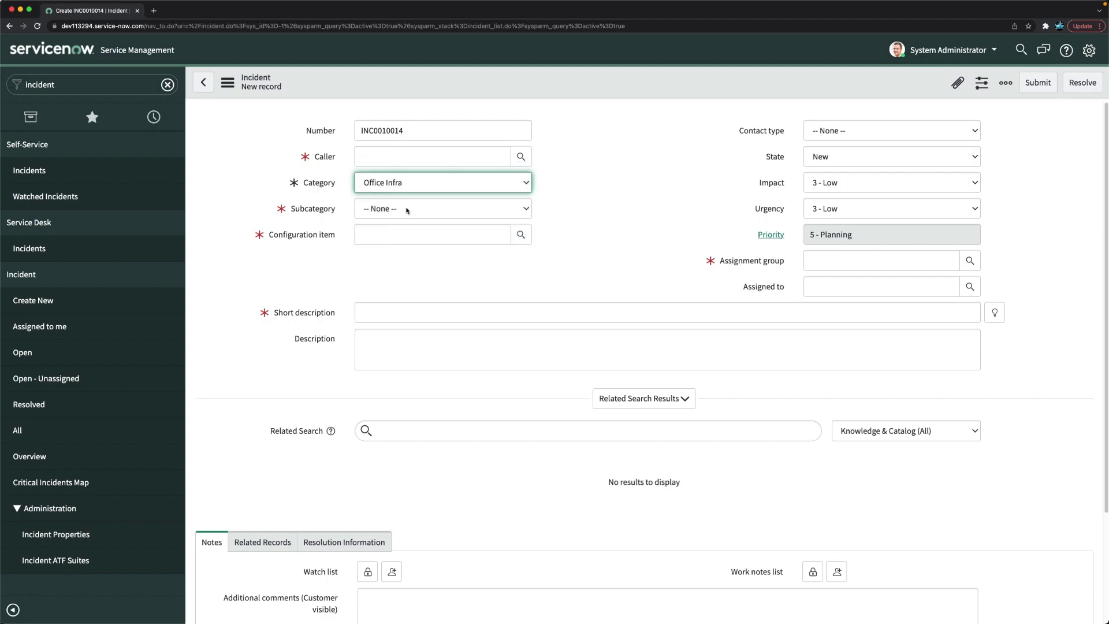
pyautogui.click(393, 211)
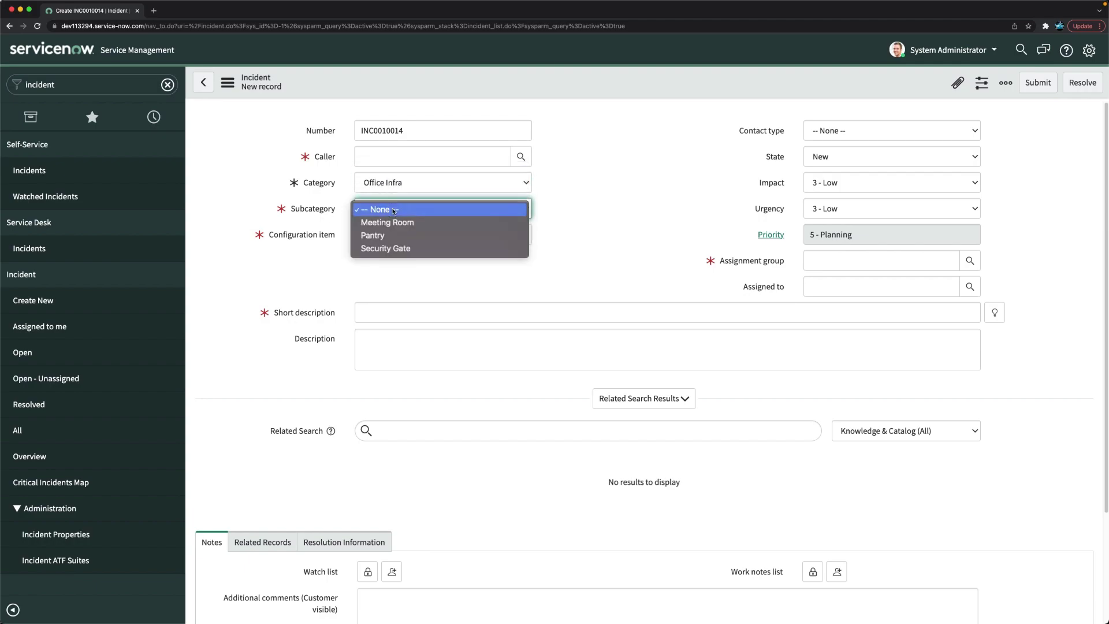